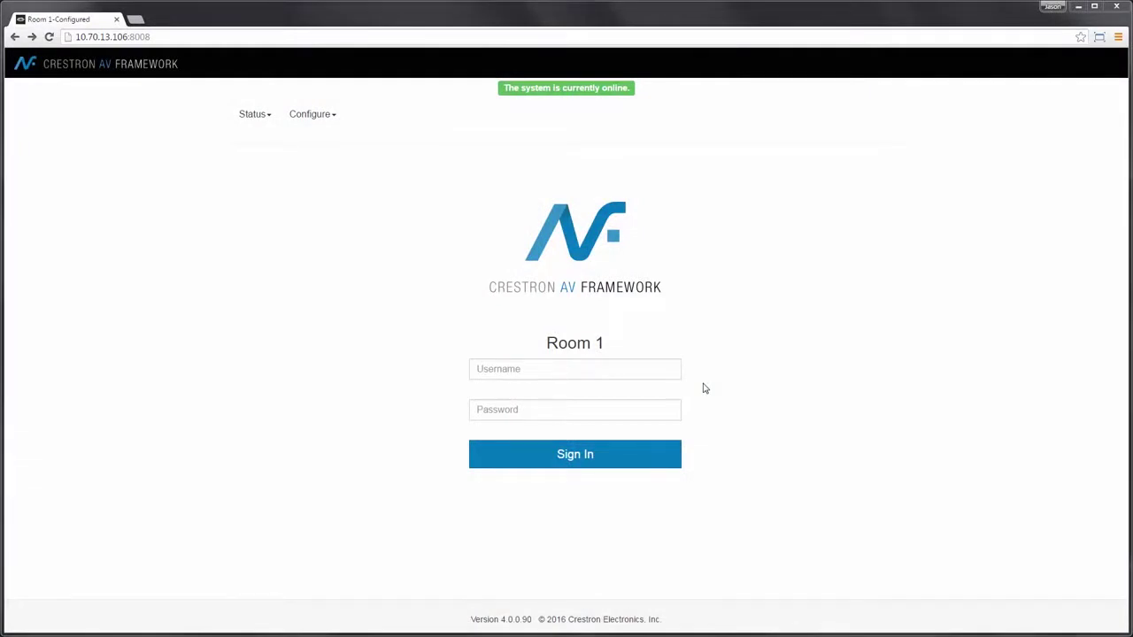
# Step: Sign in to Crestron AV Framework with the administrator username and password
pyautogui.click(579, 369)
pyautogui.write('admin')
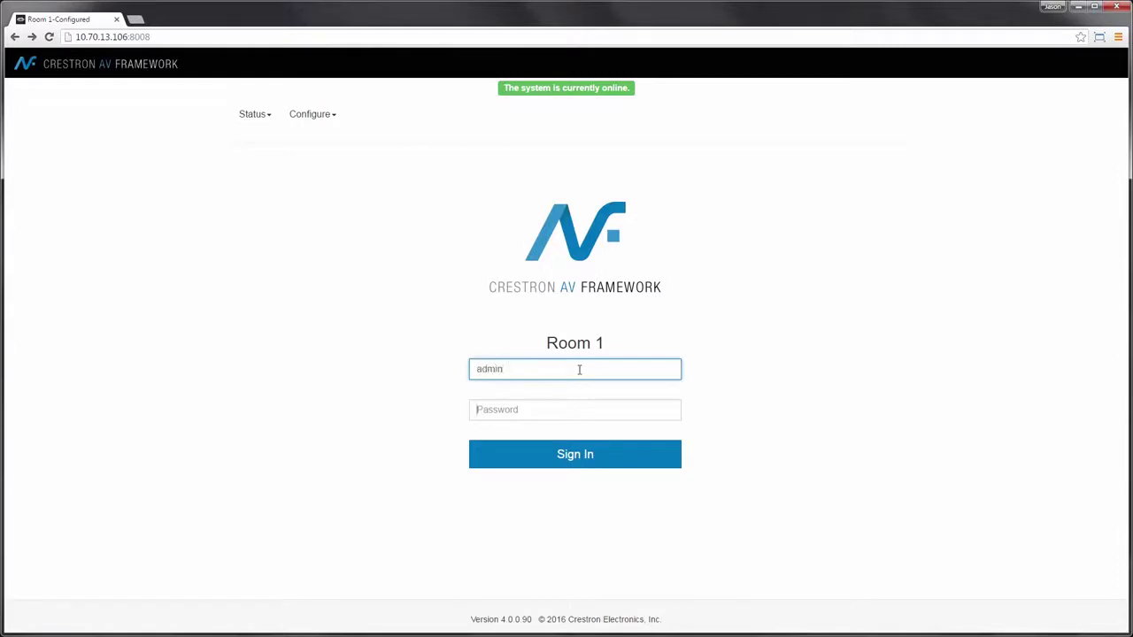
pyautogui.press('Tab')
pyautogui.write('a')
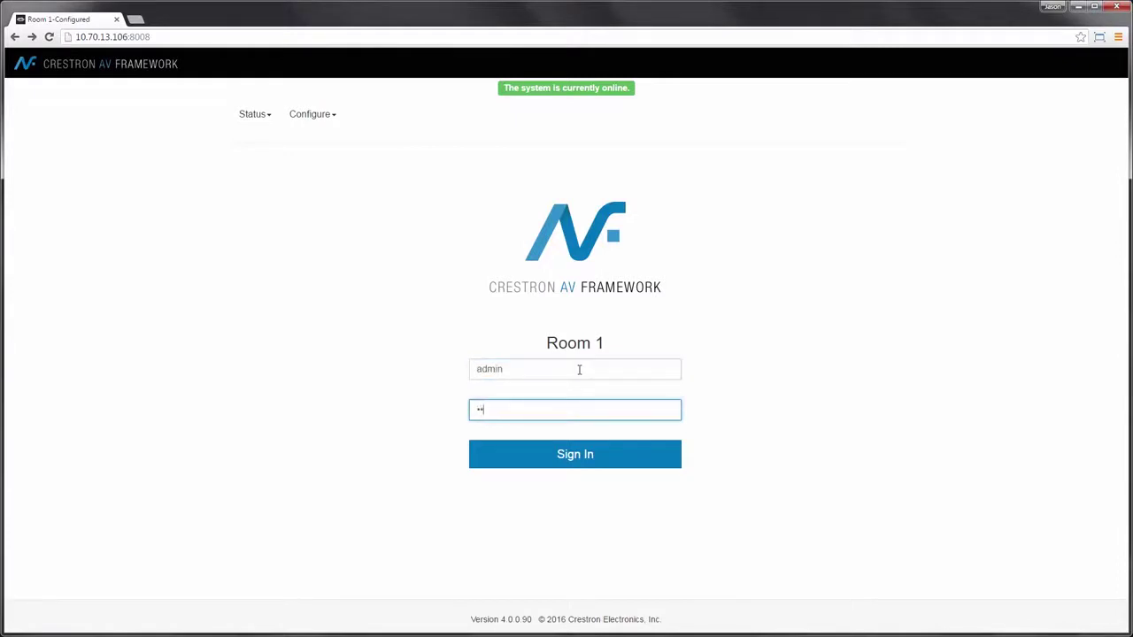
pyautogui.click(584, 457)
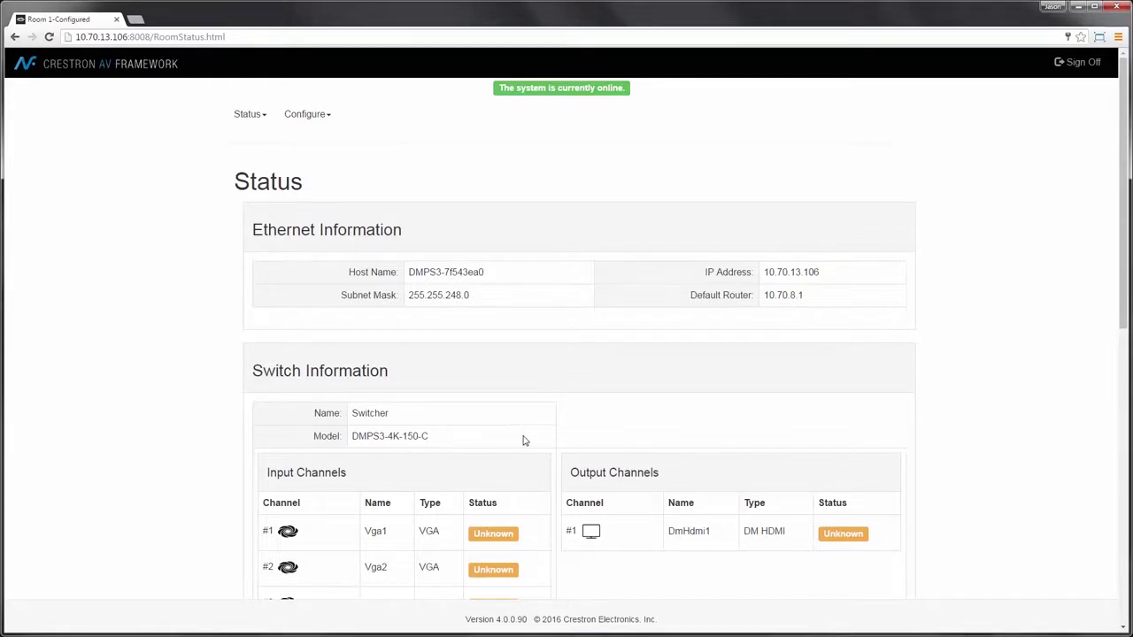
# Step: Review the Status page's Ethernet and switch channel information, then open the Configure menu
pyautogui.scroll(-2, 554, 436)
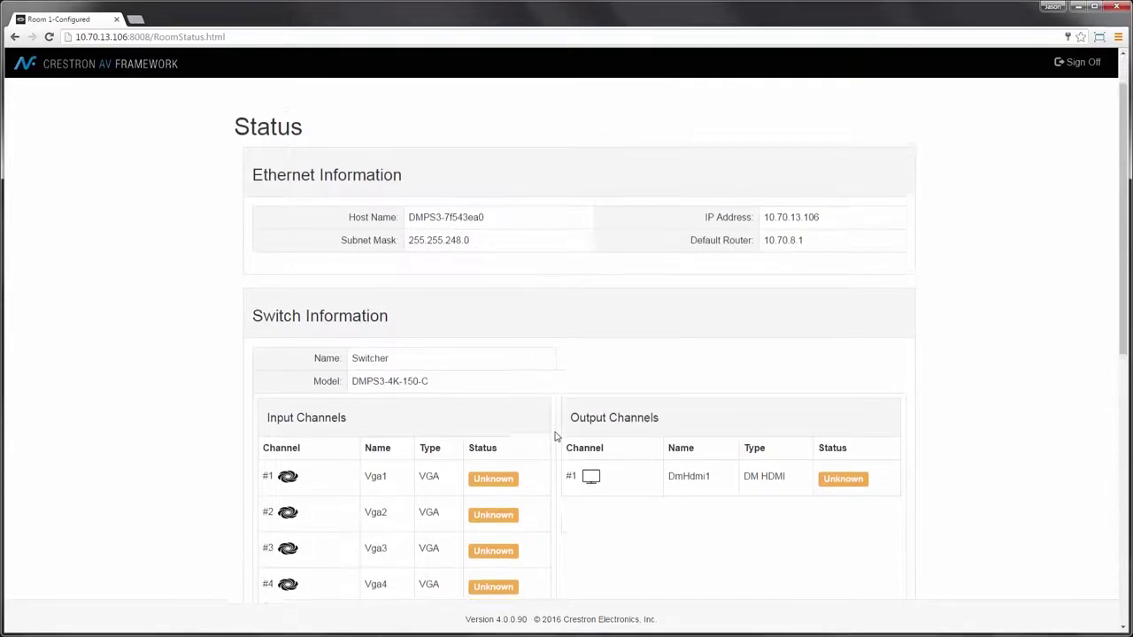
pyautogui.scroll(-4, 557, 437)
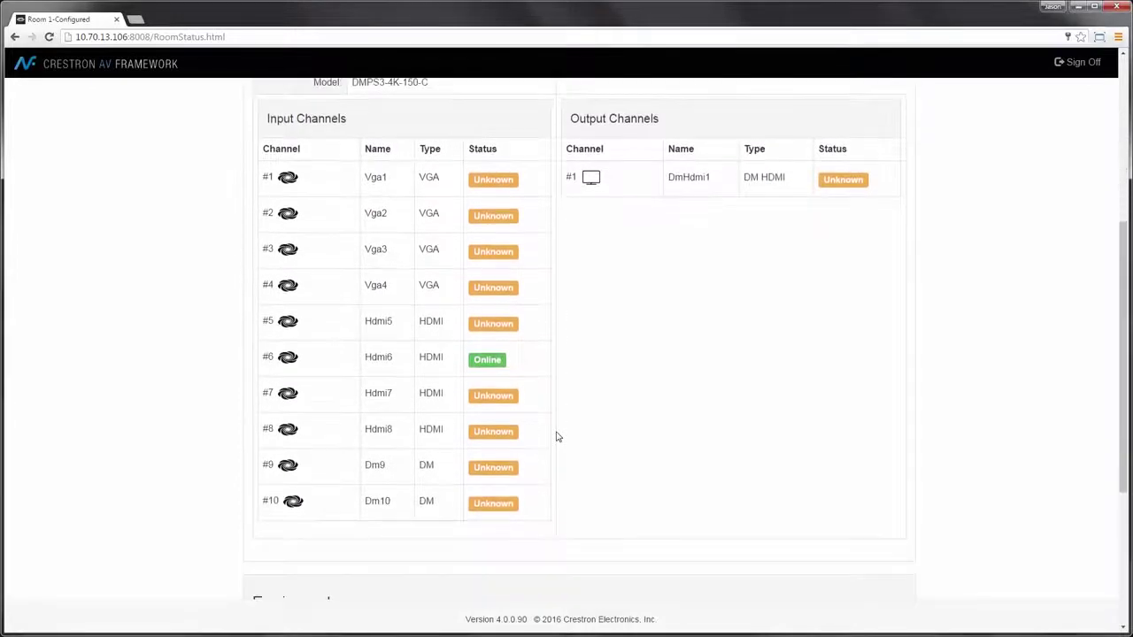
pyautogui.scroll(5, 557, 436)
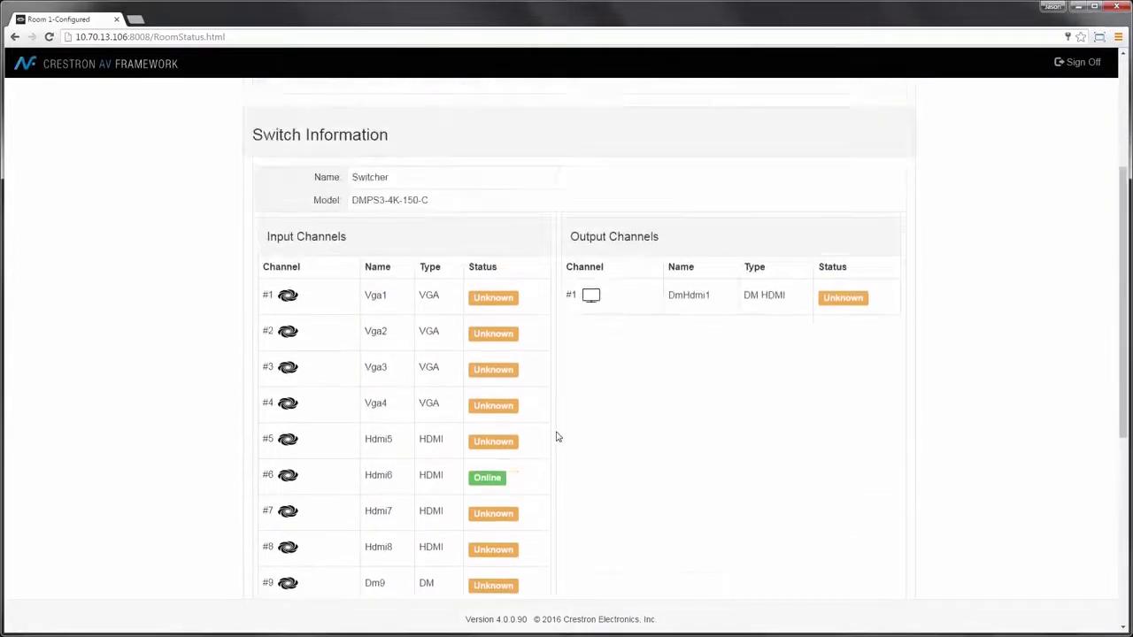
pyautogui.scroll(1, 556, 436)
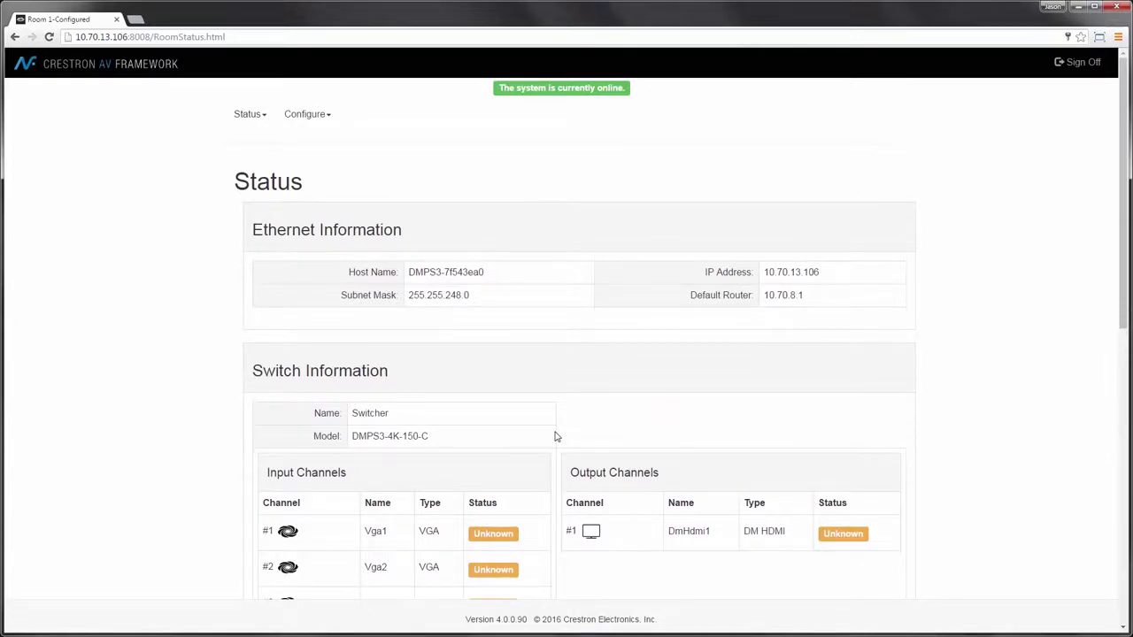
pyautogui.click(309, 118)
# Step: Delete TT-100 Keypad 3 and TT-100 Keypad 4 from the Devices list, accepting the offline warnings
pyautogui.click(309, 161)
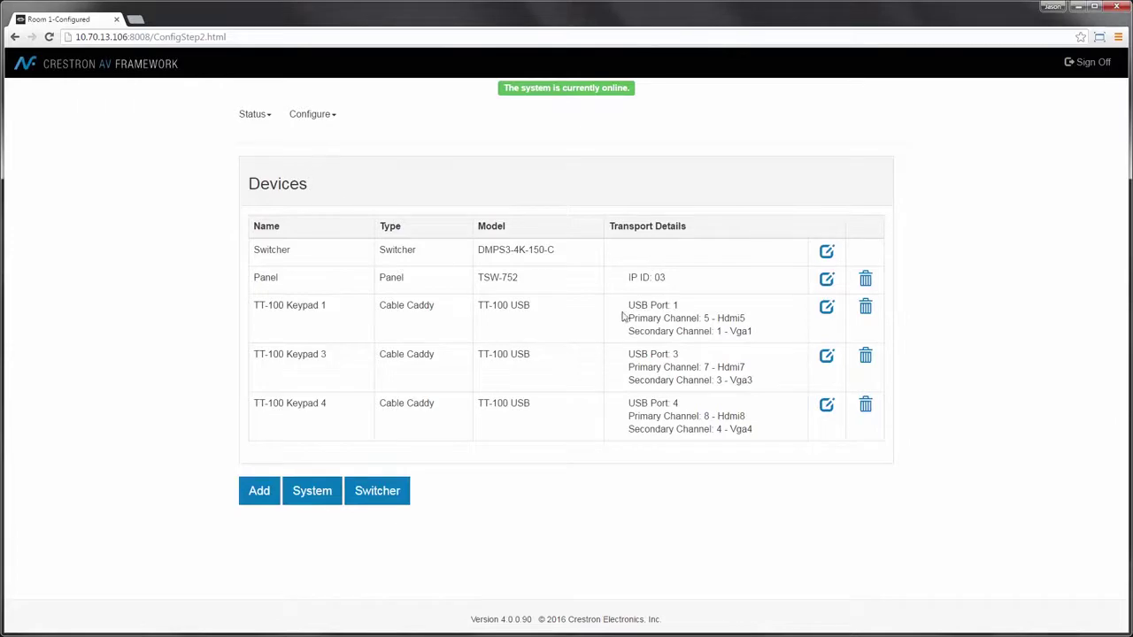
pyautogui.click(866, 356)
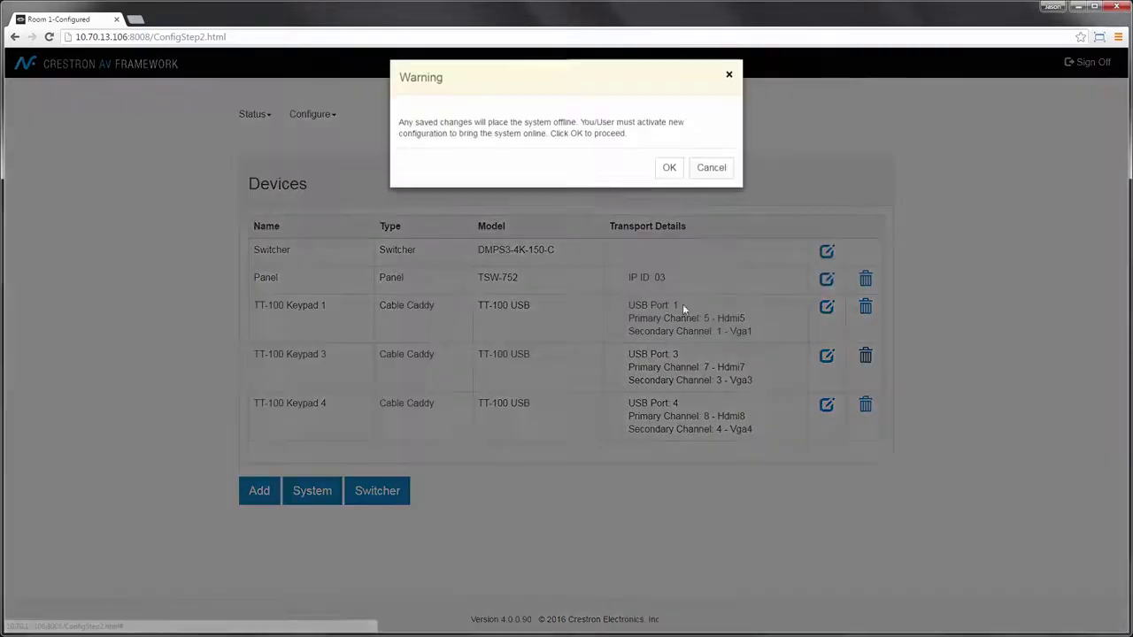
pyautogui.click(667, 169)
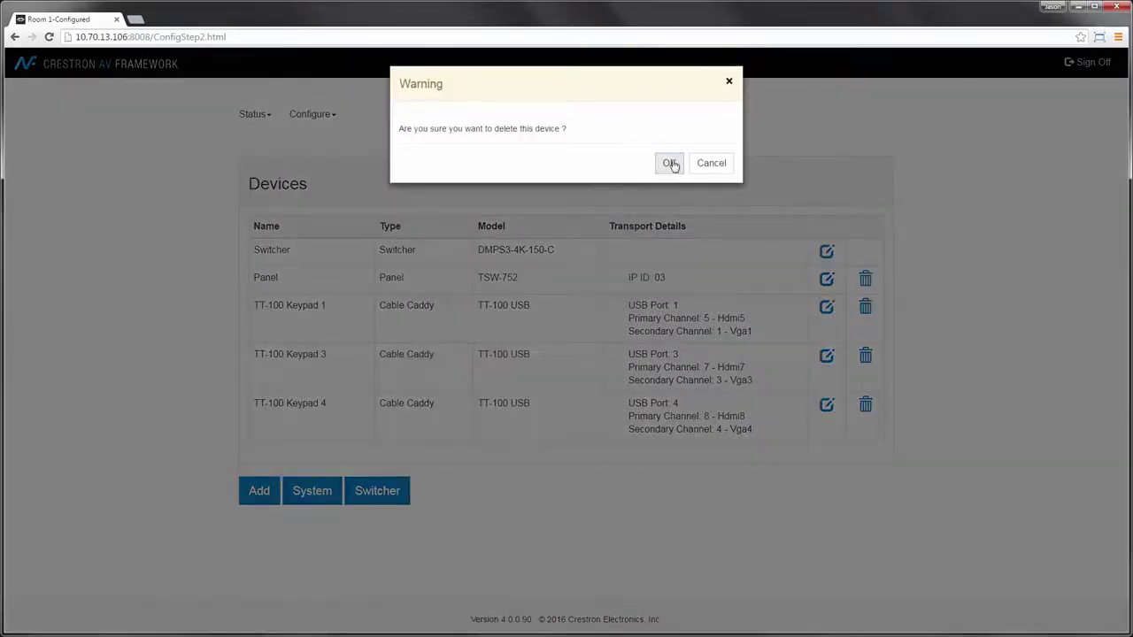
pyautogui.click(668, 164)
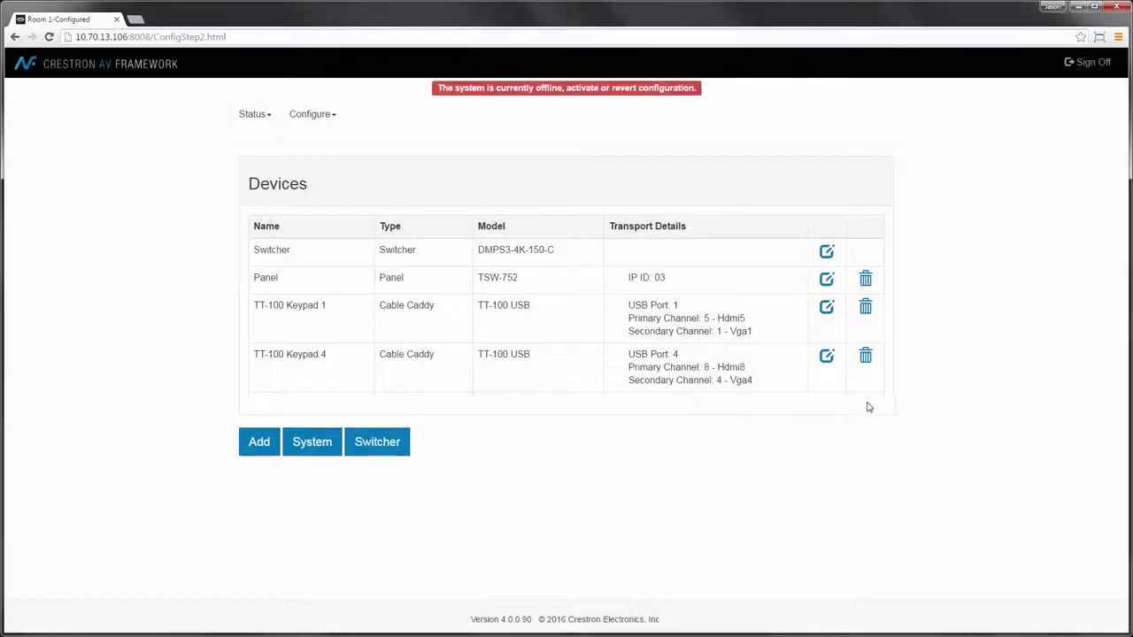
pyautogui.click(866, 357)
pyautogui.click(669, 166)
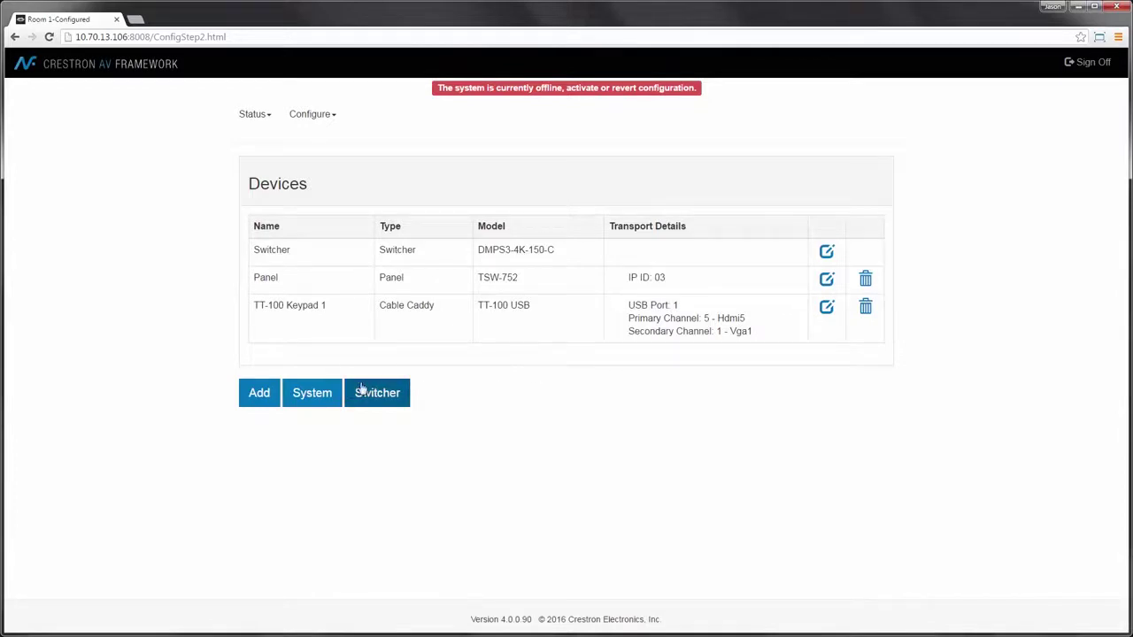
# Step: Add an AirMedia device named 'Air Media', model AM-100, with IP ID 05
pyautogui.click(258, 400)
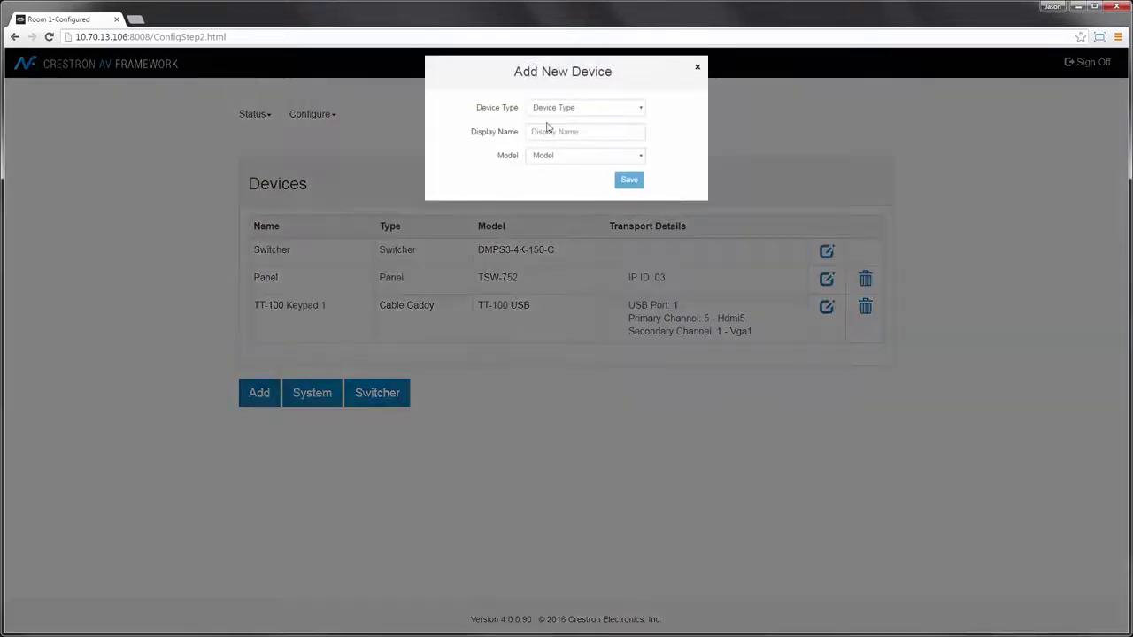
pyautogui.click(575, 110)
pyautogui.click(574, 134)
pyautogui.click(569, 133)
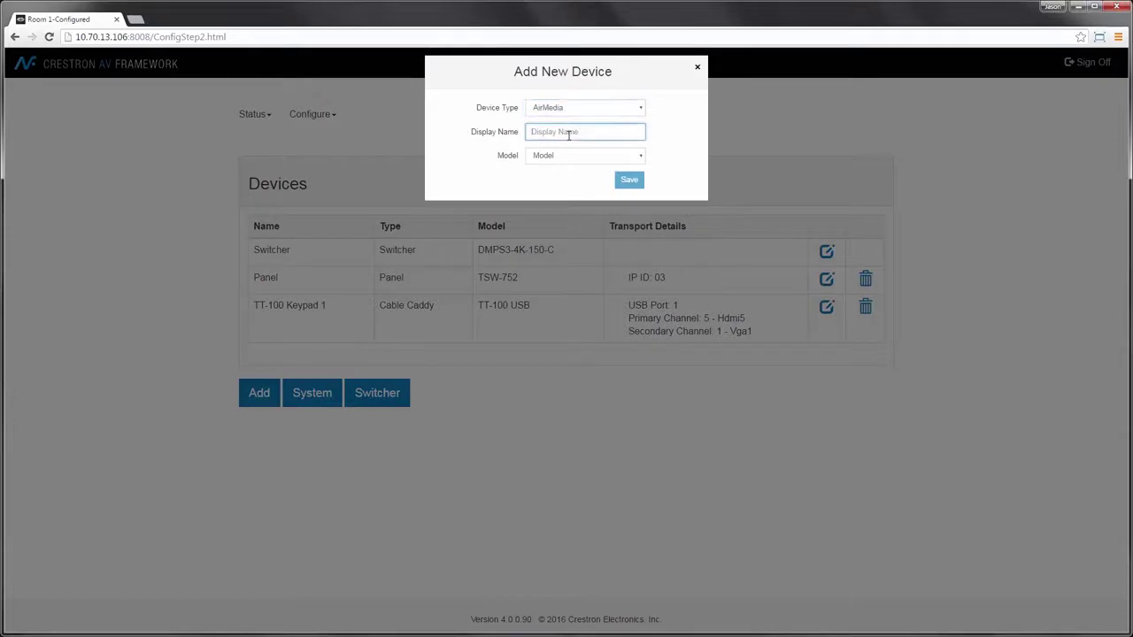
pyautogui.write('Air Media')
pyautogui.click(567, 157)
pyautogui.click(560, 179)
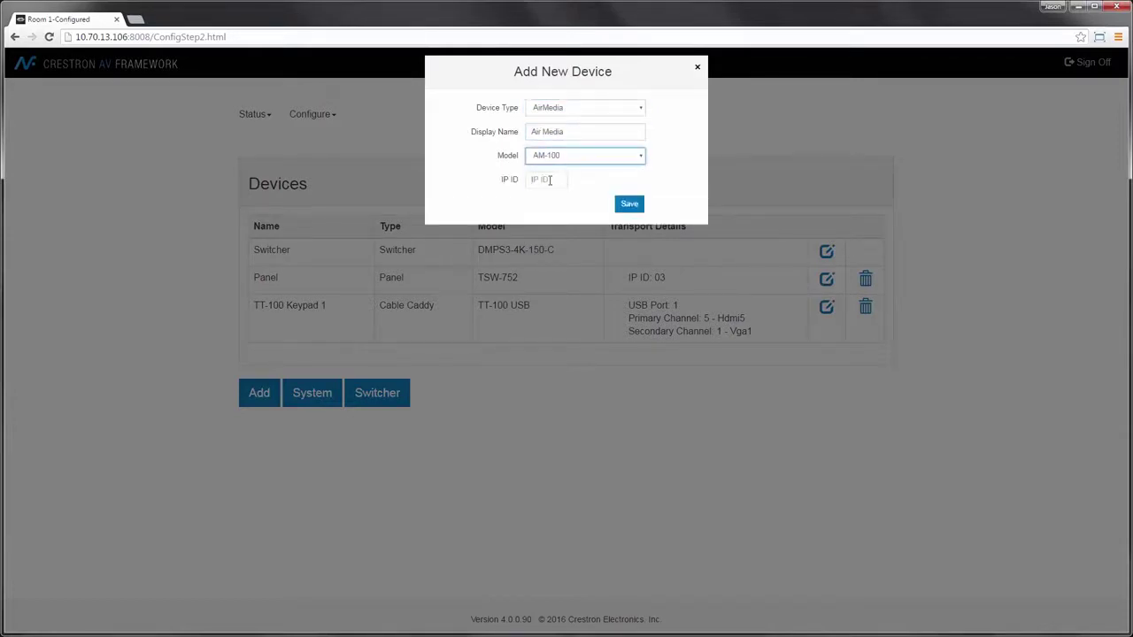
pyautogui.click(550, 180)
pyautogui.write('05')
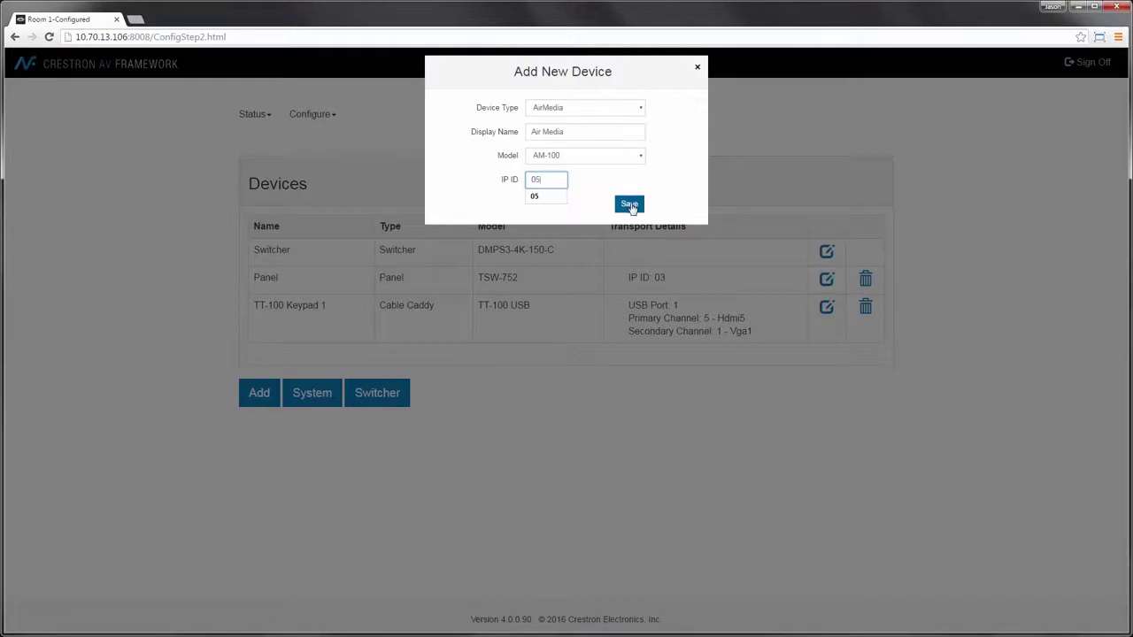
pyautogui.click(628, 204)
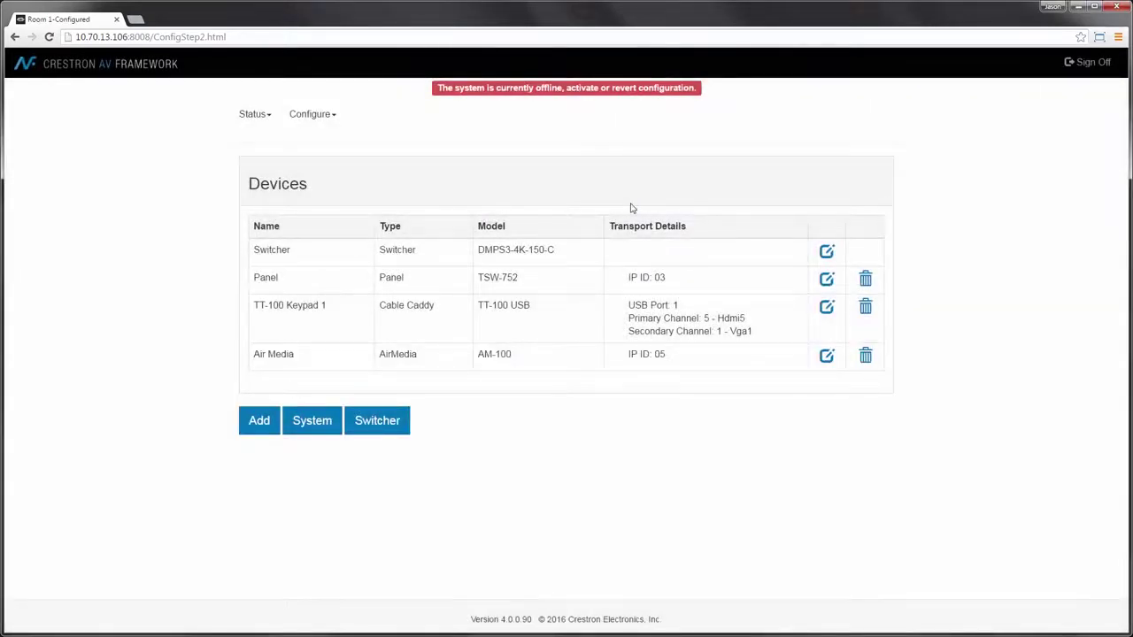
# Step: Add an Occupancy device 'Occ Sensor' (GLS-ODT-C-CN, Cresnet ID 97, 10-minute timeout) that turns the system off
pyautogui.click(266, 421)
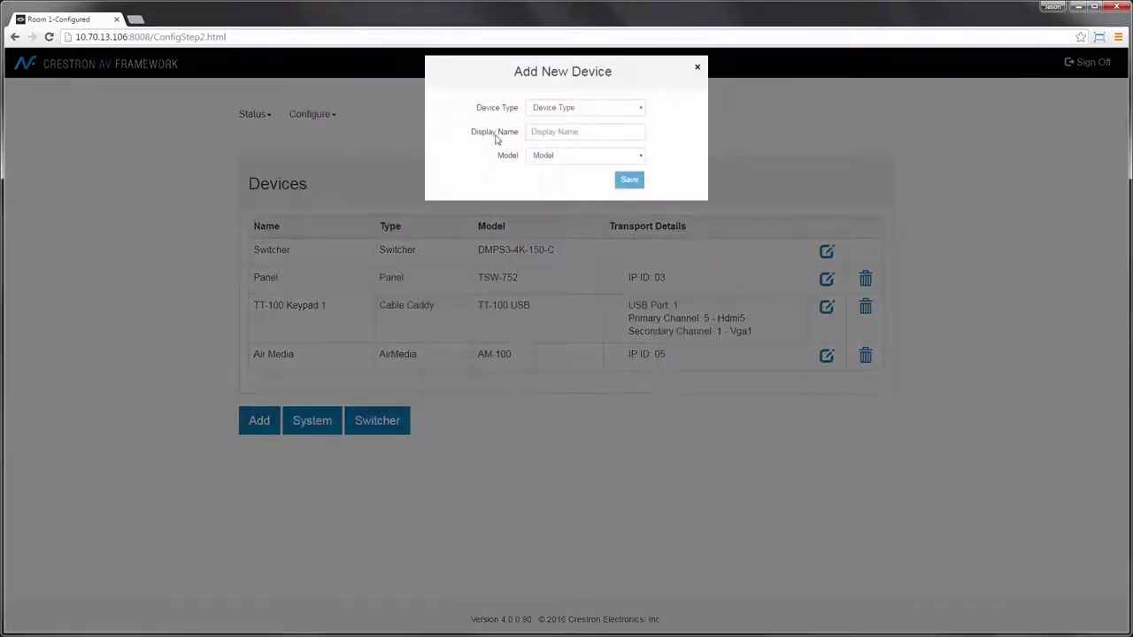
pyautogui.click(574, 108)
pyautogui.click(550, 230)
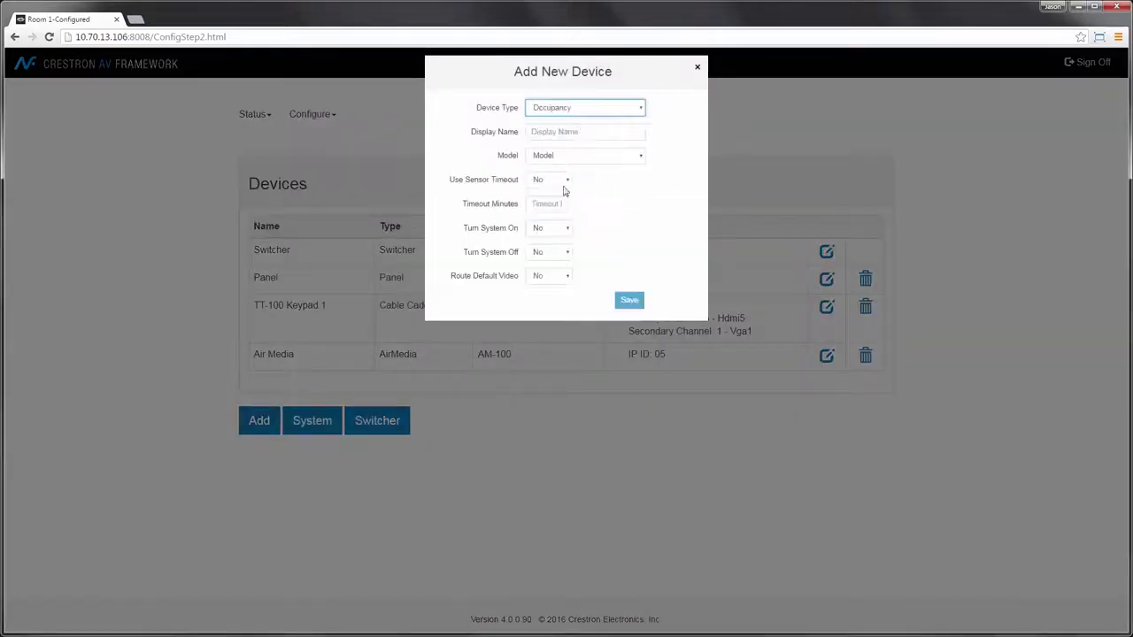
pyautogui.click(578, 132)
pyautogui.write('Occ Sensor')
pyautogui.press('Tab')
pyautogui.click(576, 157)
pyautogui.click(577, 180)
pyautogui.click(559, 179)
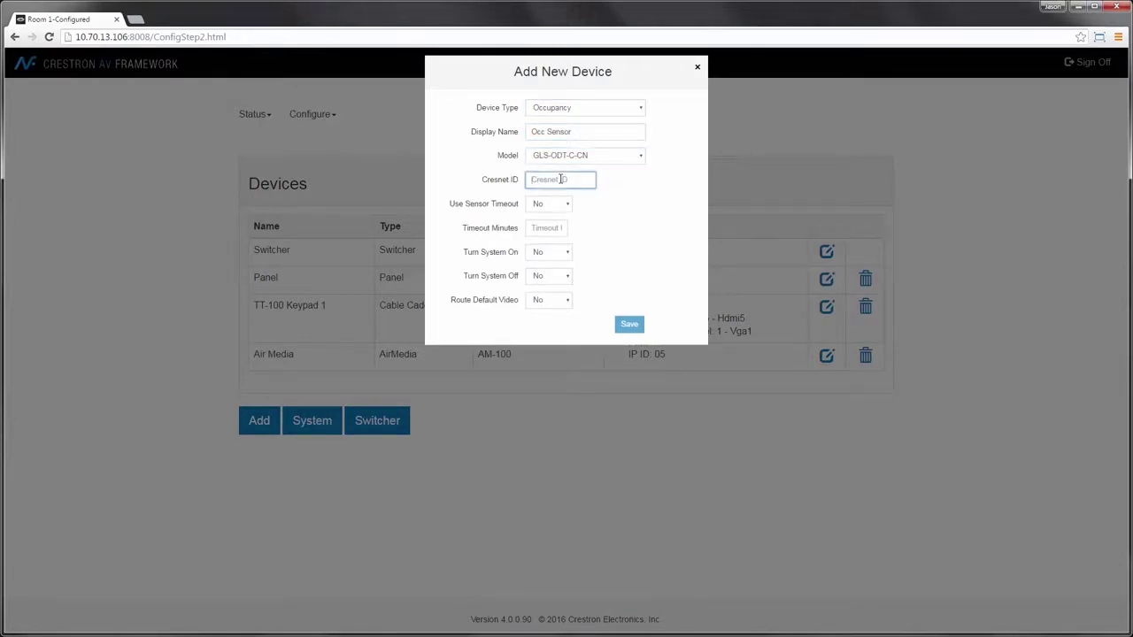
pyautogui.write('97')
pyautogui.click(550, 228)
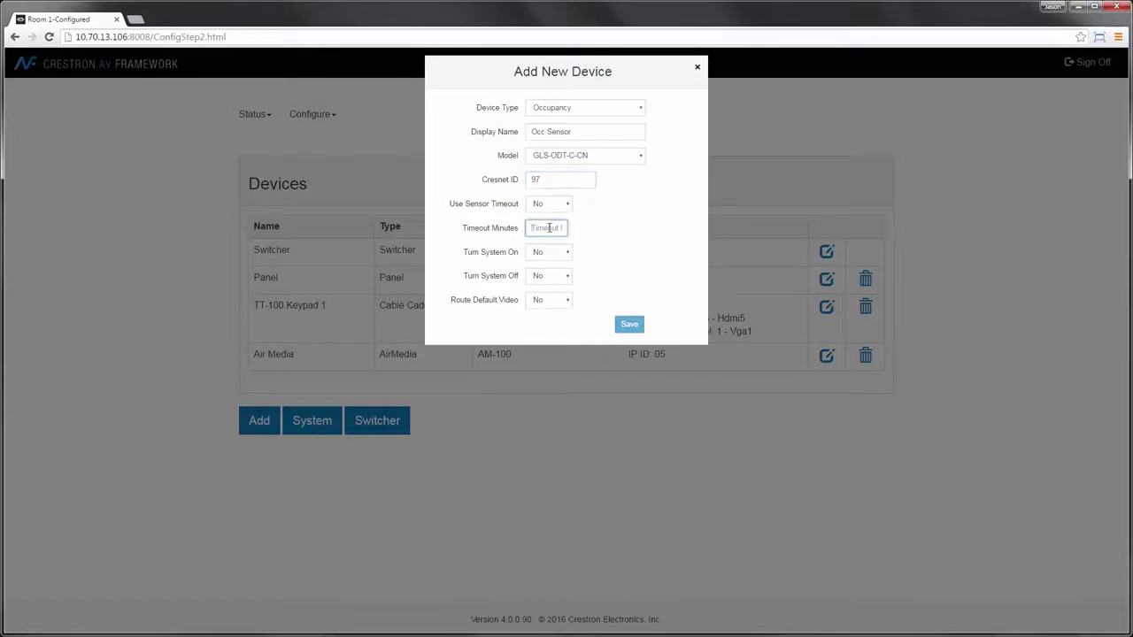
pyautogui.write('10')
pyautogui.click(556, 278)
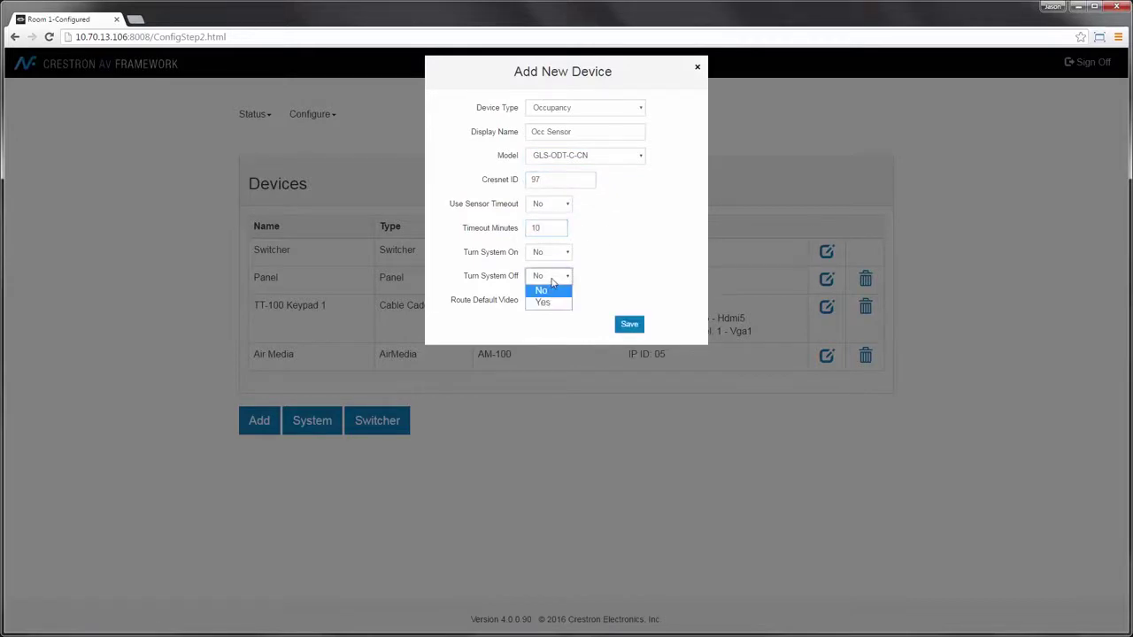
pyautogui.click(547, 304)
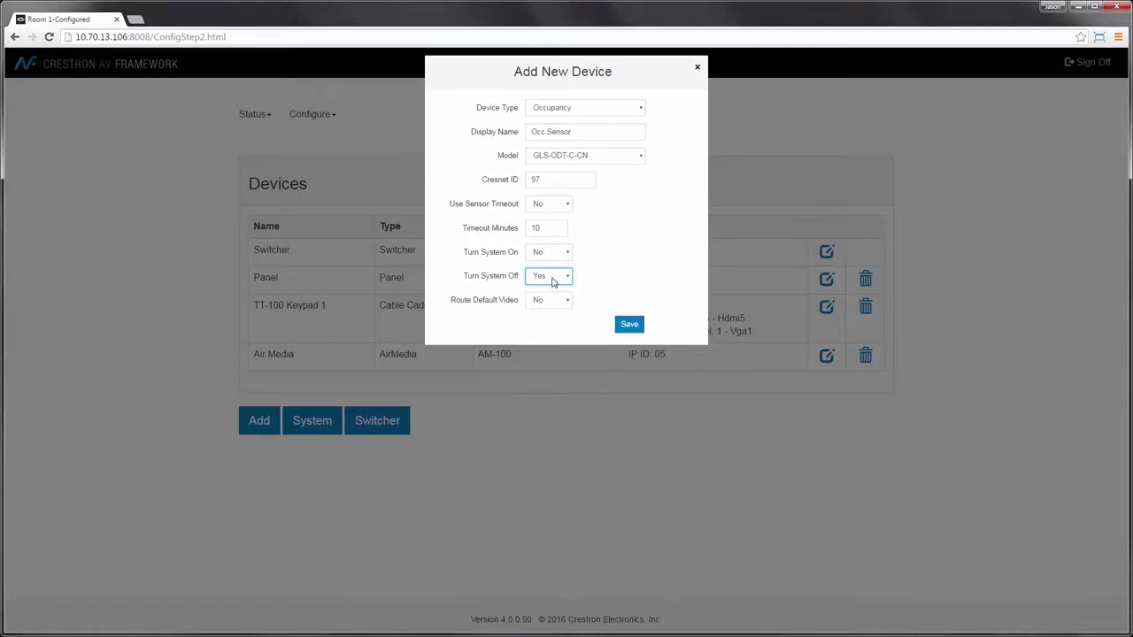
pyautogui.click(630, 324)
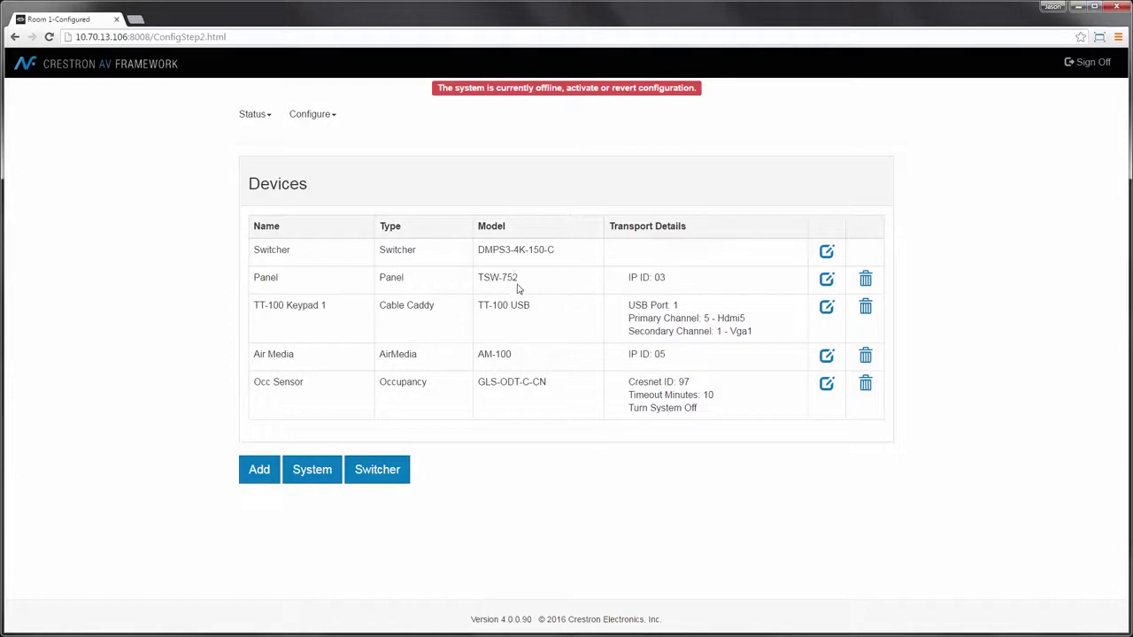
# Step: Add an Endpoint TX device named TX with model DM-TX-201-C
pyautogui.click(257, 472)
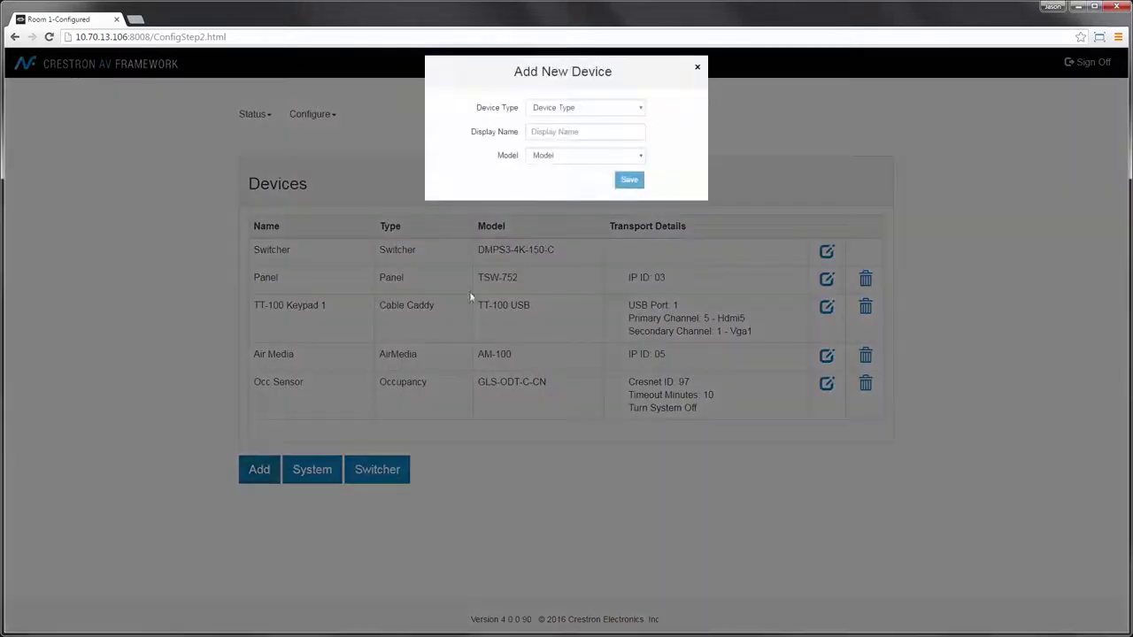
pyautogui.click(574, 110)
pyautogui.click(579, 219)
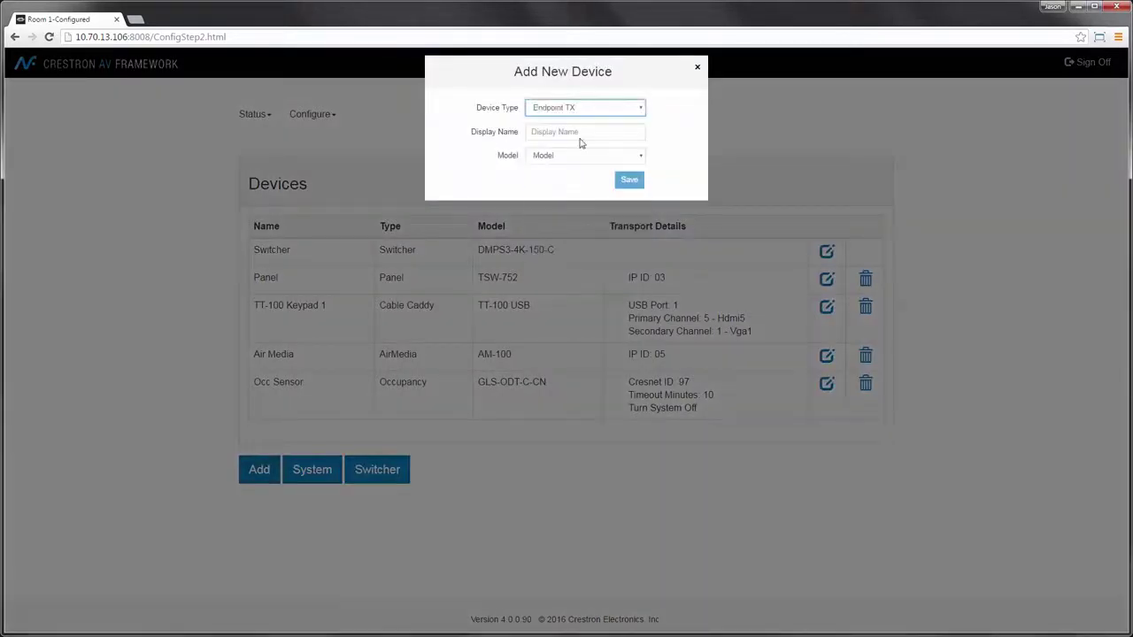
pyautogui.click(580, 132)
pyautogui.write('TX')
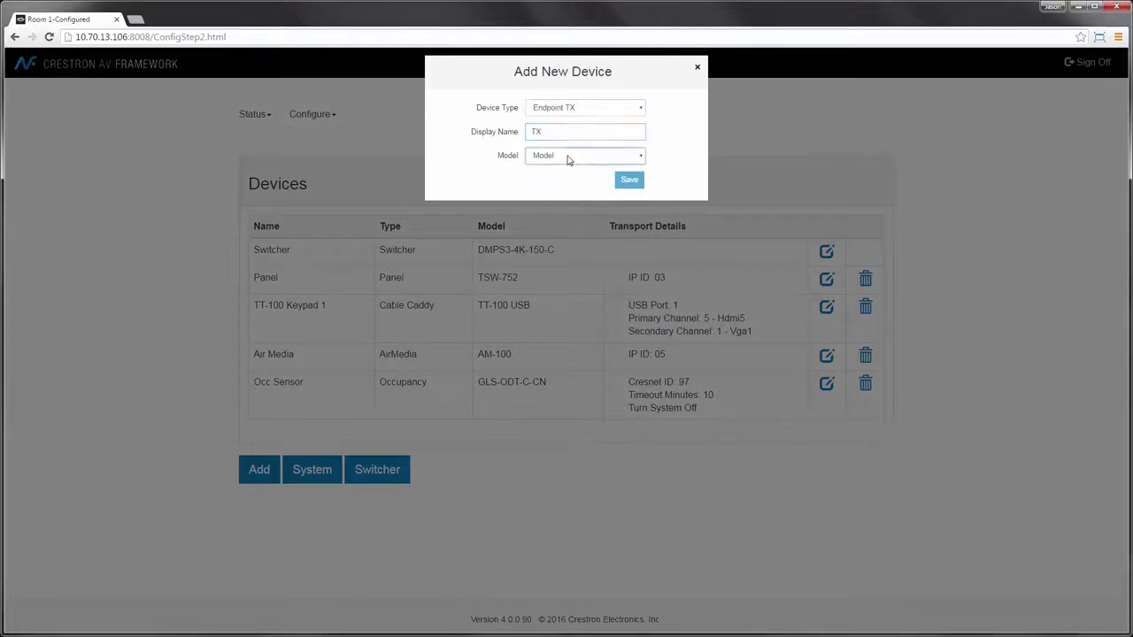
pyautogui.click(569, 157)
pyautogui.click(566, 177)
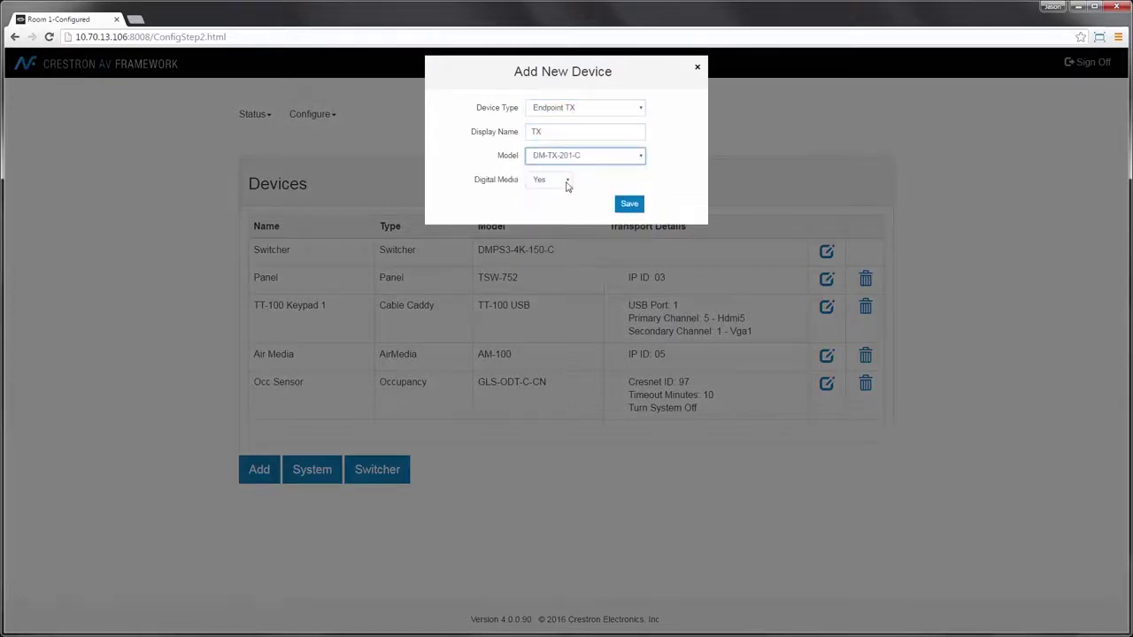
pyautogui.click(629, 205)
# Step: Add an Endpoint RX device named RX with model DM-RMC-4K-100-C
pyautogui.click(265, 494)
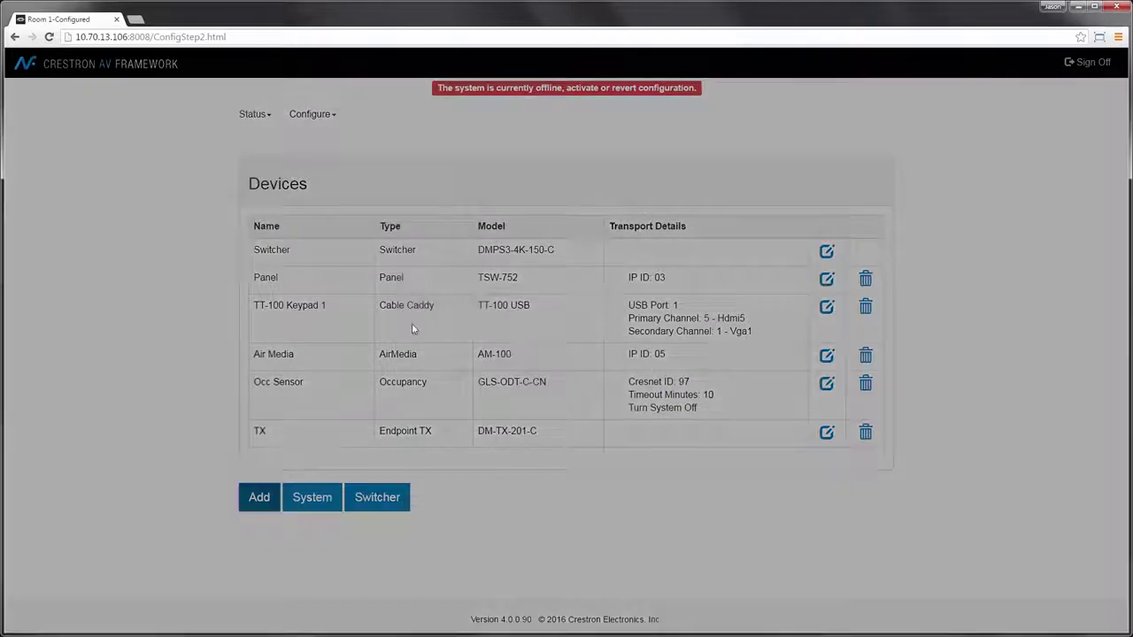
pyautogui.click(563, 108)
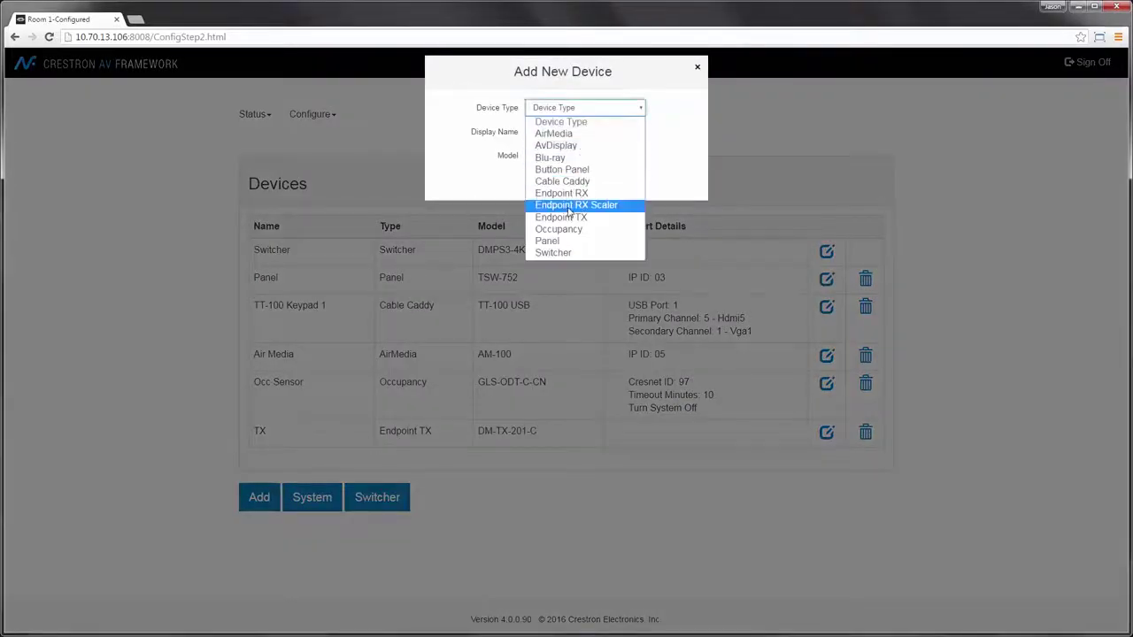
pyautogui.click(574, 196)
pyautogui.click(577, 130)
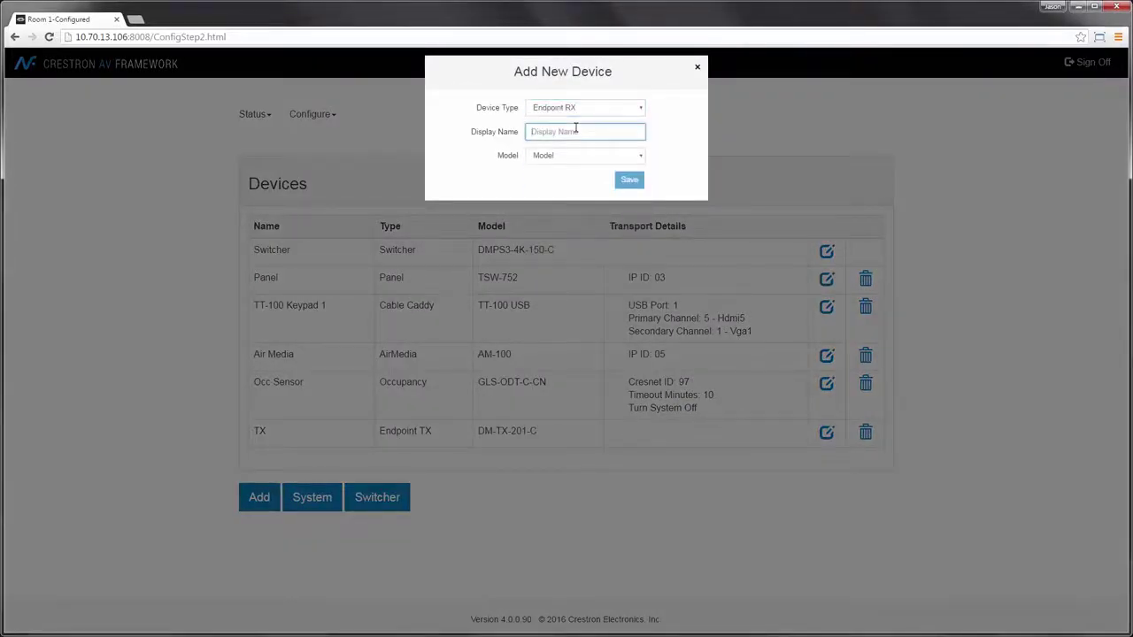
pyautogui.write('RX')
pyautogui.click(577, 157)
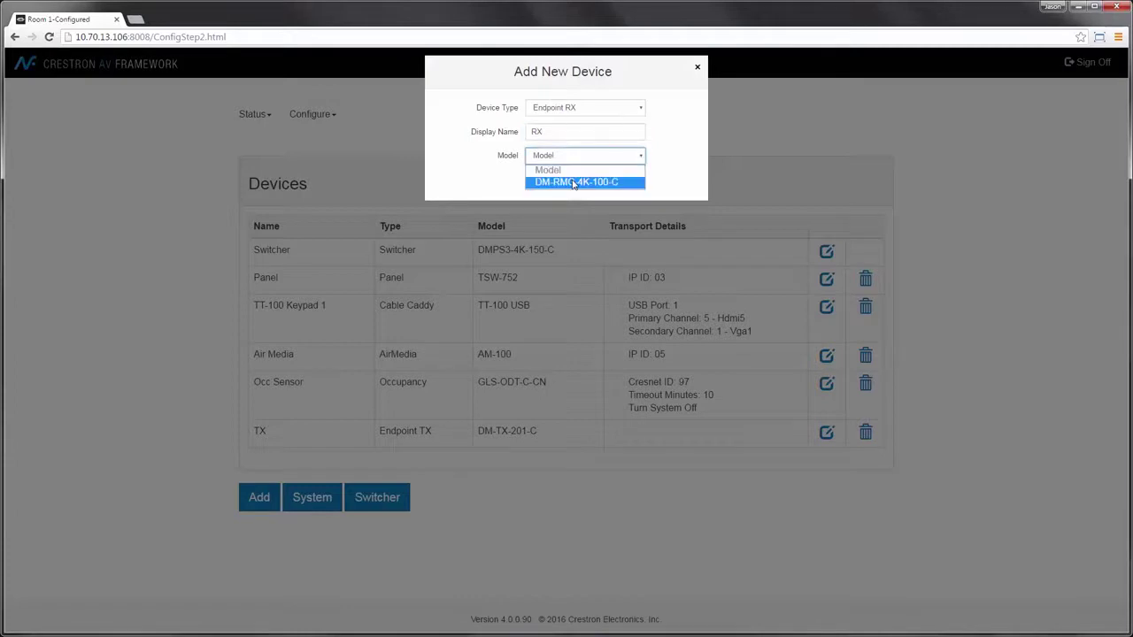
pyautogui.click(576, 182)
pyautogui.click(624, 204)
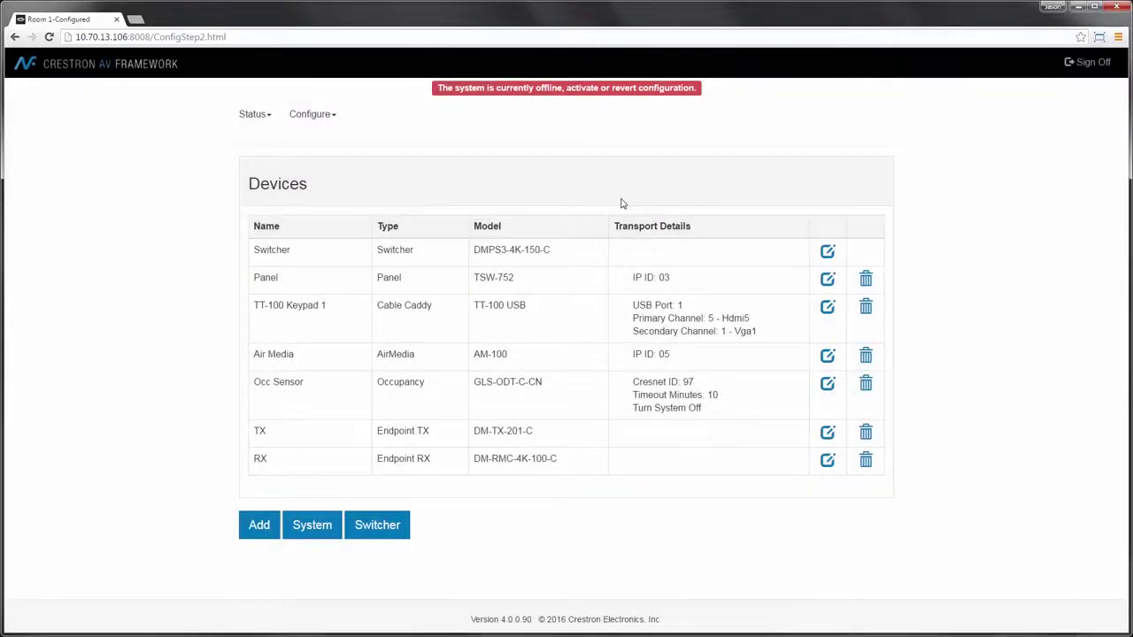
pyautogui.click(378, 536)
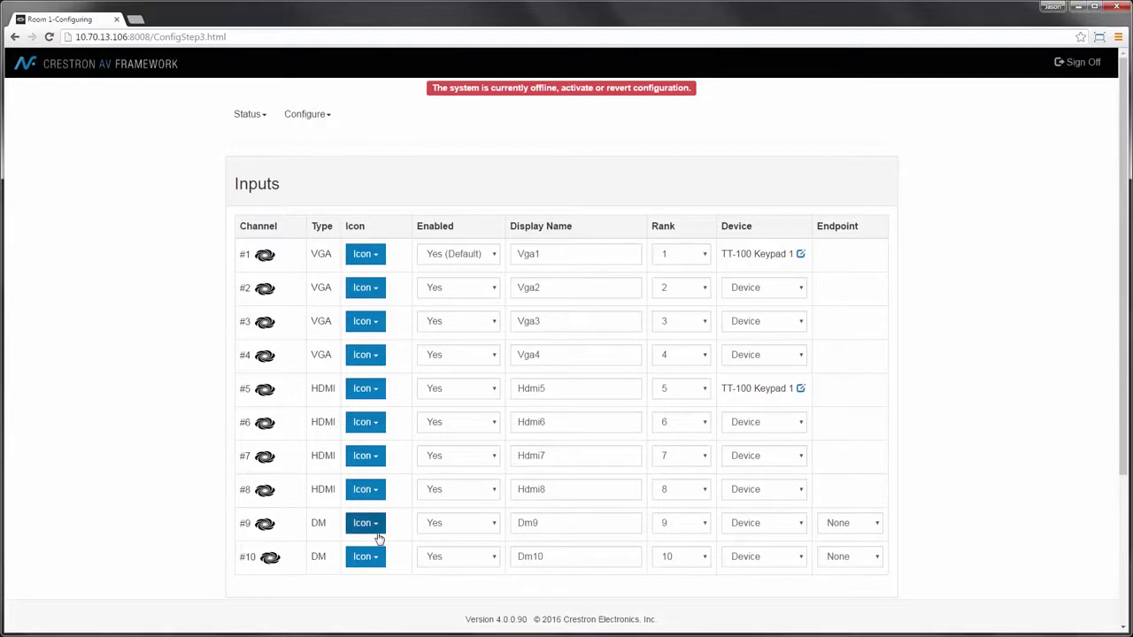
# Step: Disable switcher inputs 2, 3 and 4, keeping input 5 enabled
pyautogui.click(455, 289)
pyautogui.click(457, 304)
pyautogui.click(453, 324)
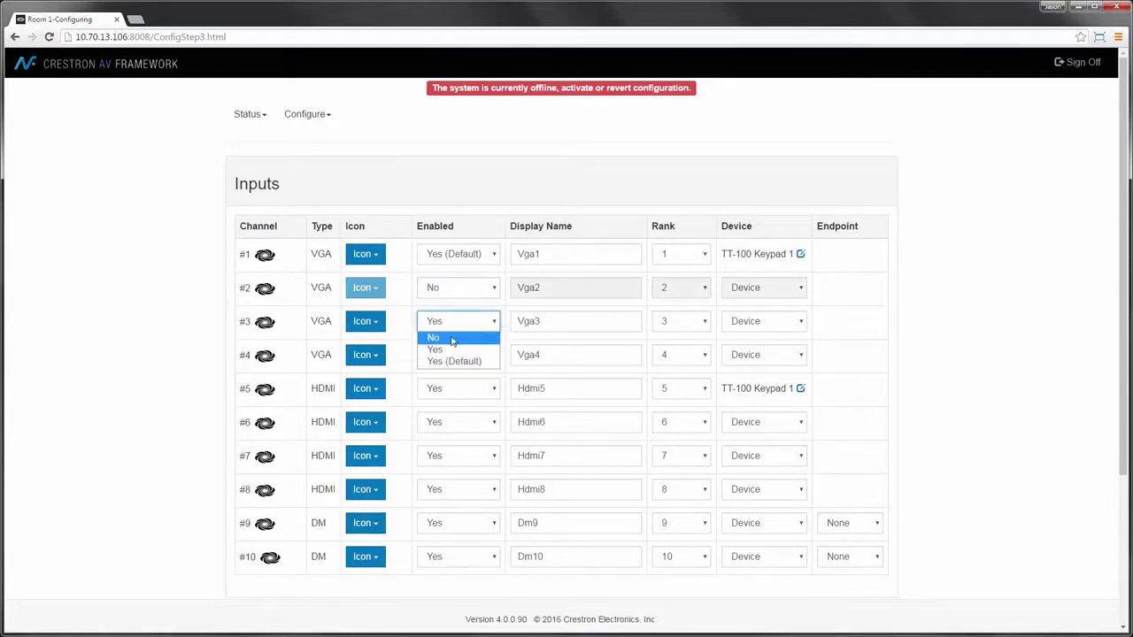
pyautogui.click(451, 339)
pyautogui.click(454, 356)
pyautogui.click(451, 371)
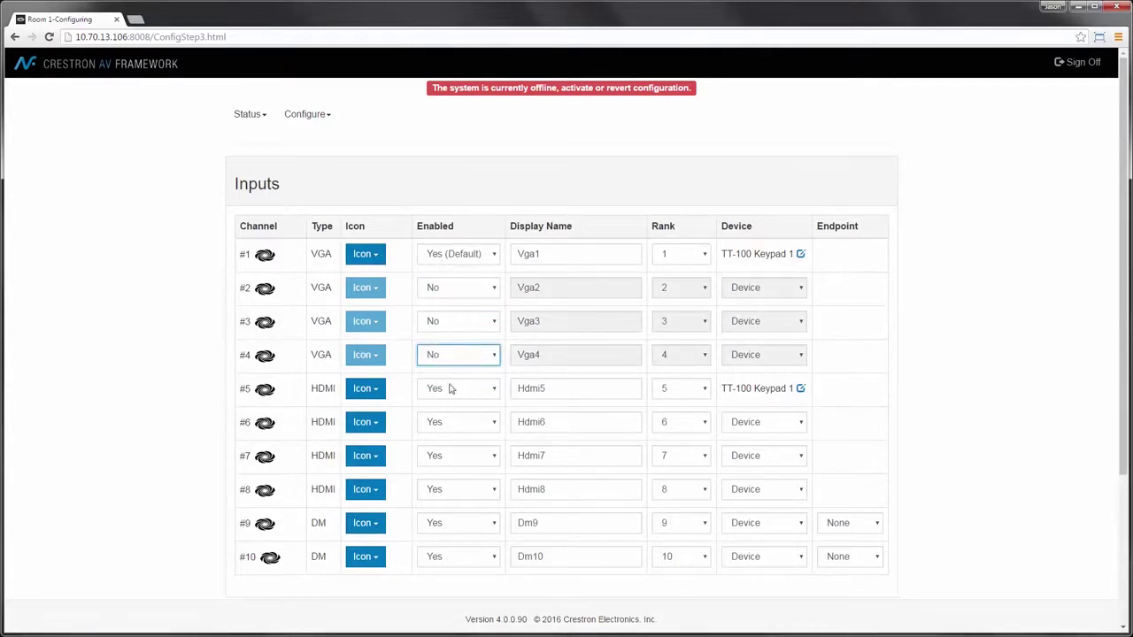
pyautogui.click(450, 391)
pyautogui.click(450, 418)
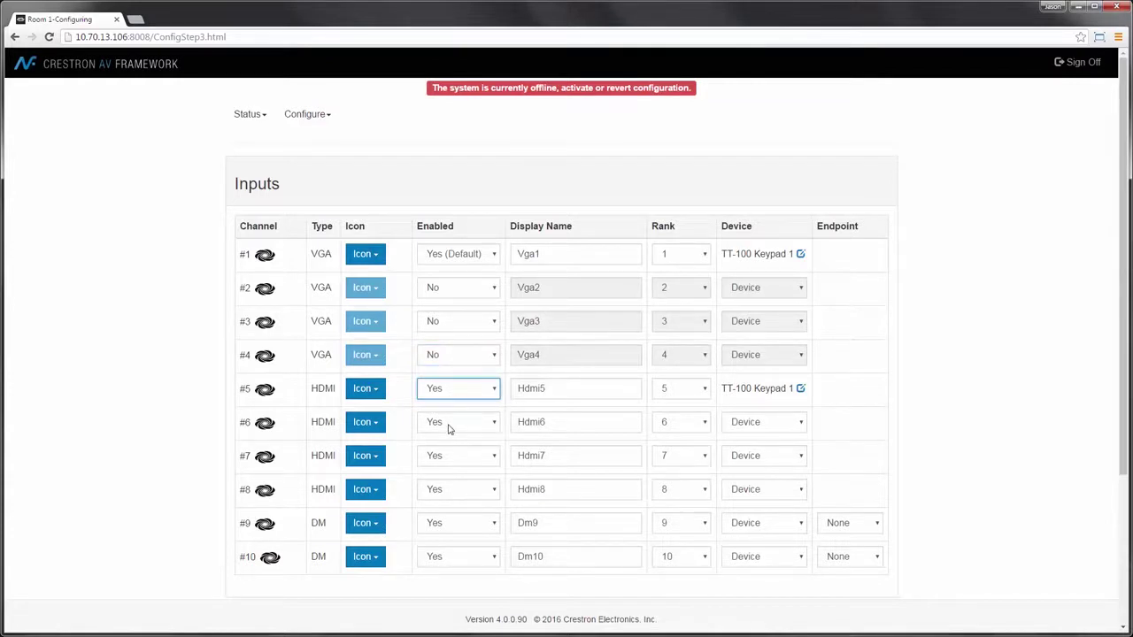
# Step: Rename input 6 to 'Air Media' and disable inputs 7, 8 and 10
pyautogui.doubleClick(548, 422)
pyautogui.write('Air M')
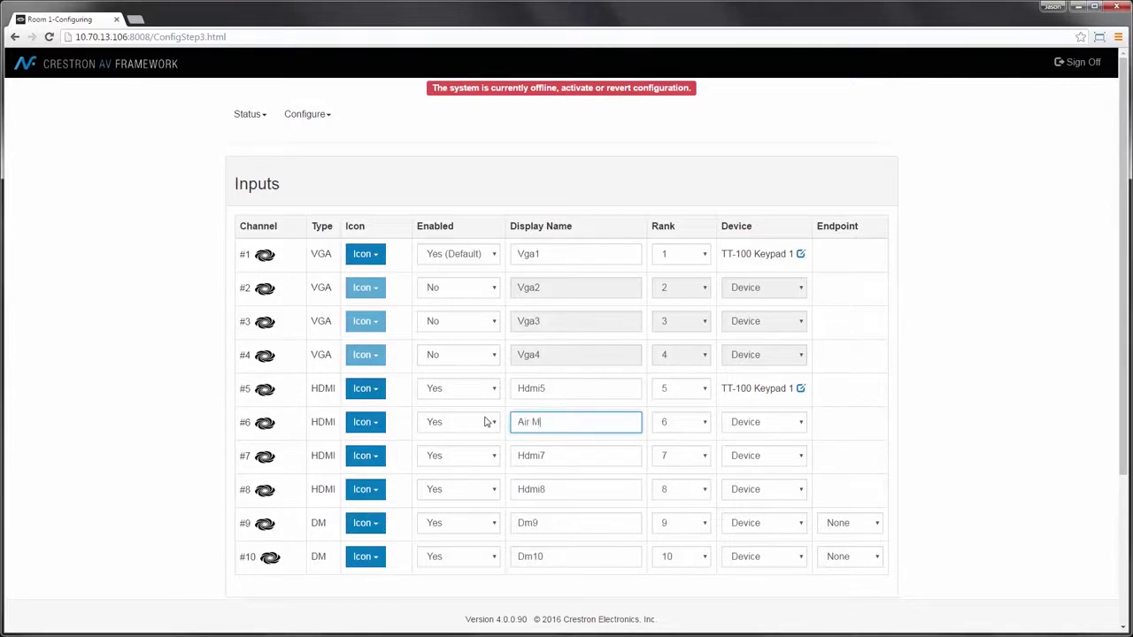
pyautogui.write('edia')
pyautogui.press('Tab')
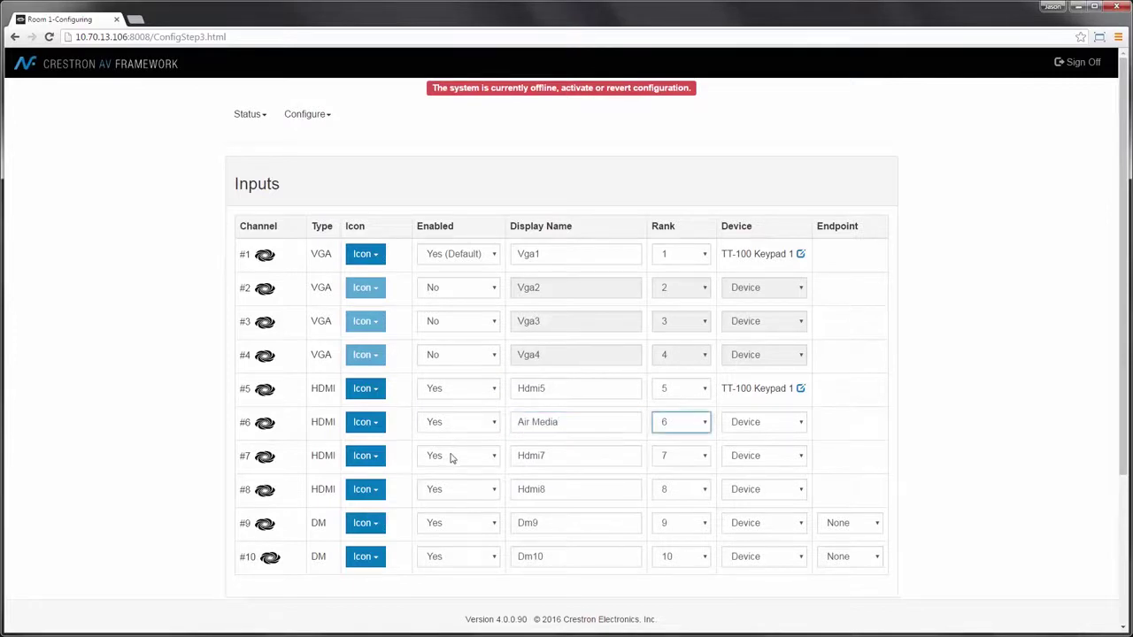
pyautogui.click(450, 457)
pyautogui.click(453, 472)
pyautogui.click(450, 492)
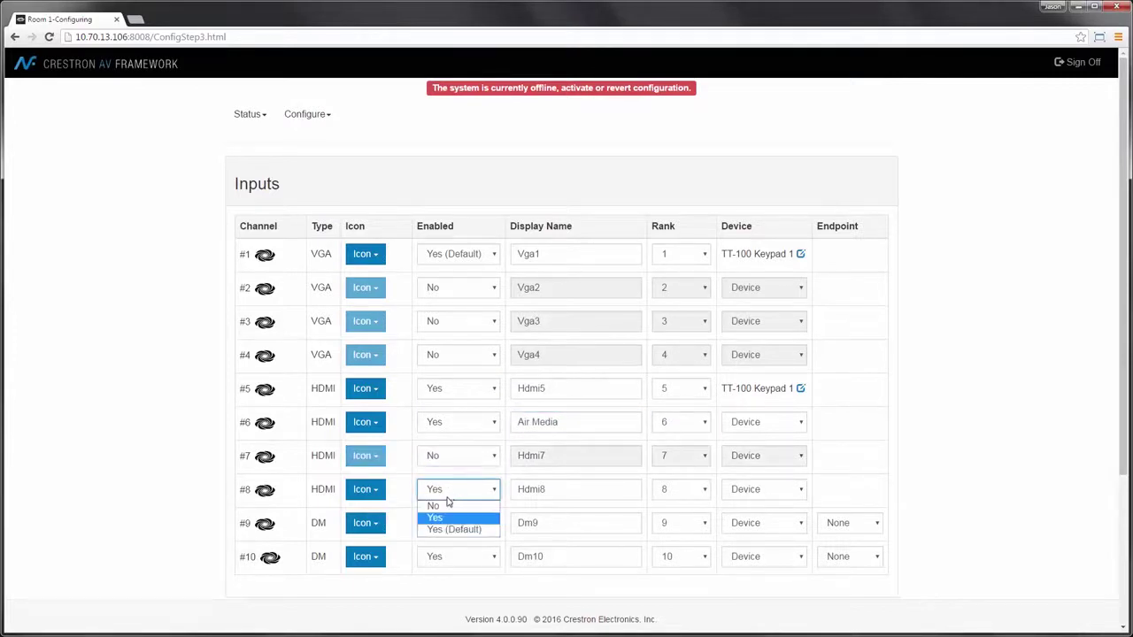
pyautogui.click(449, 505)
pyautogui.click(448, 557)
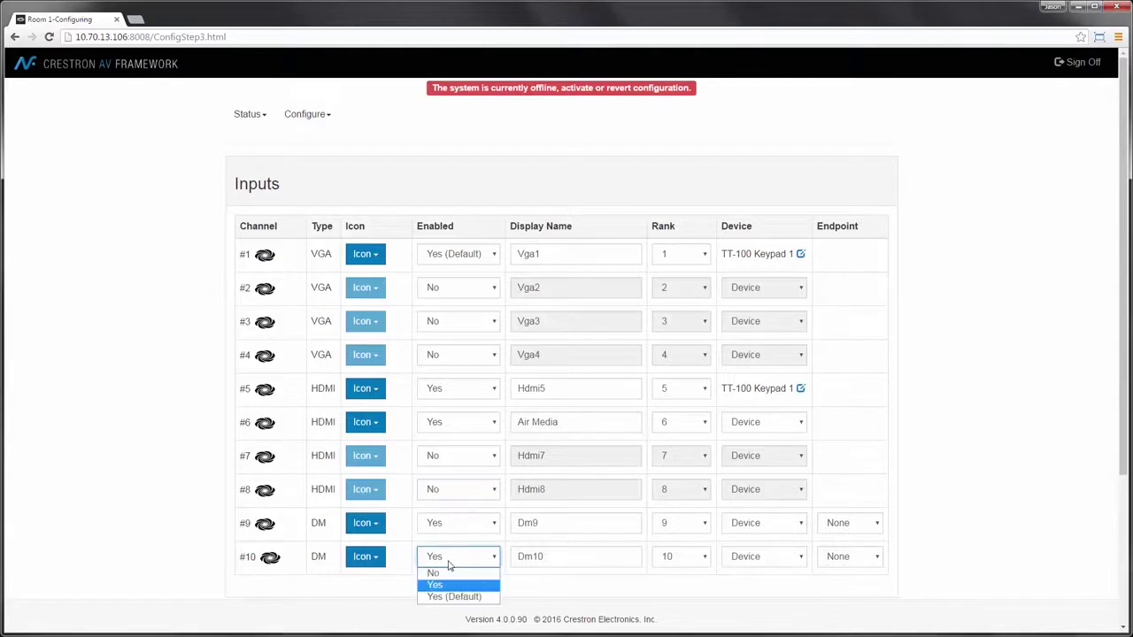
pyautogui.click(449, 574)
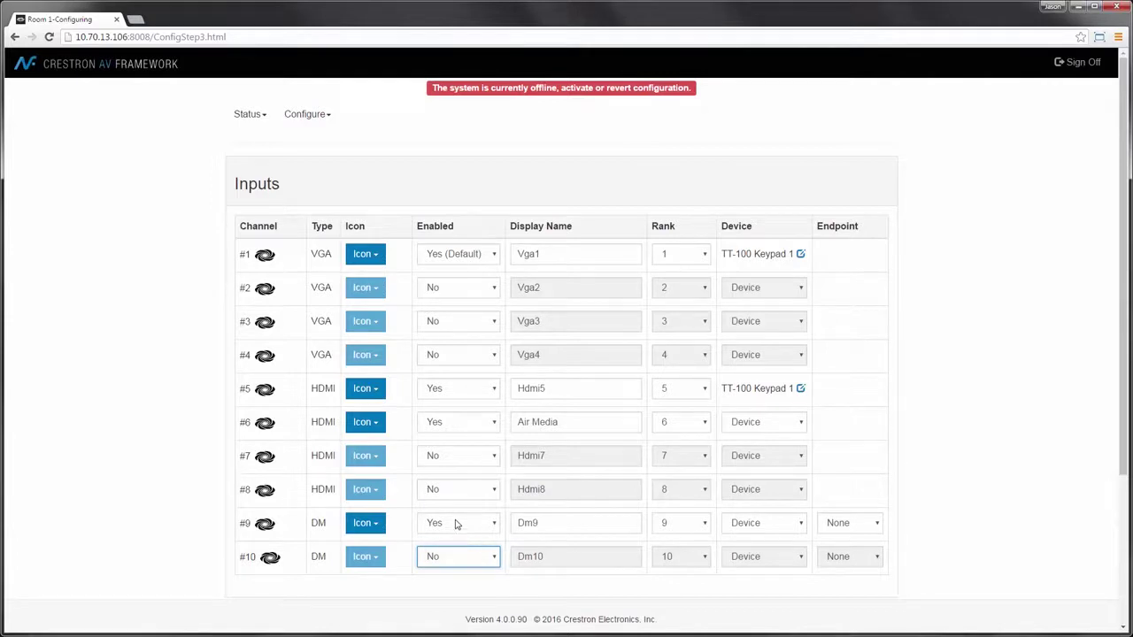
# Step: Rename input 1 to 'Laptop VGA' and input 5 to 'Laptop HDMI'
pyautogui.moveTo(544, 254); pyautogui.dragTo(483, 256)
pyautogui.write('Laptop VGA')
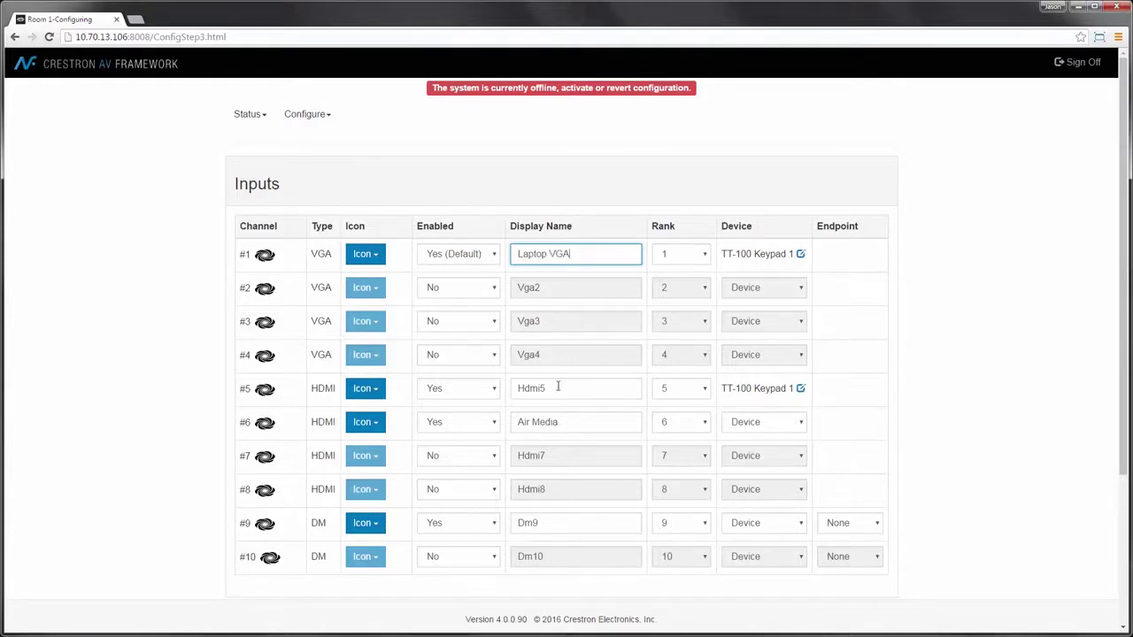
pyautogui.moveTo(553, 388); pyautogui.dragTo(496, 392)
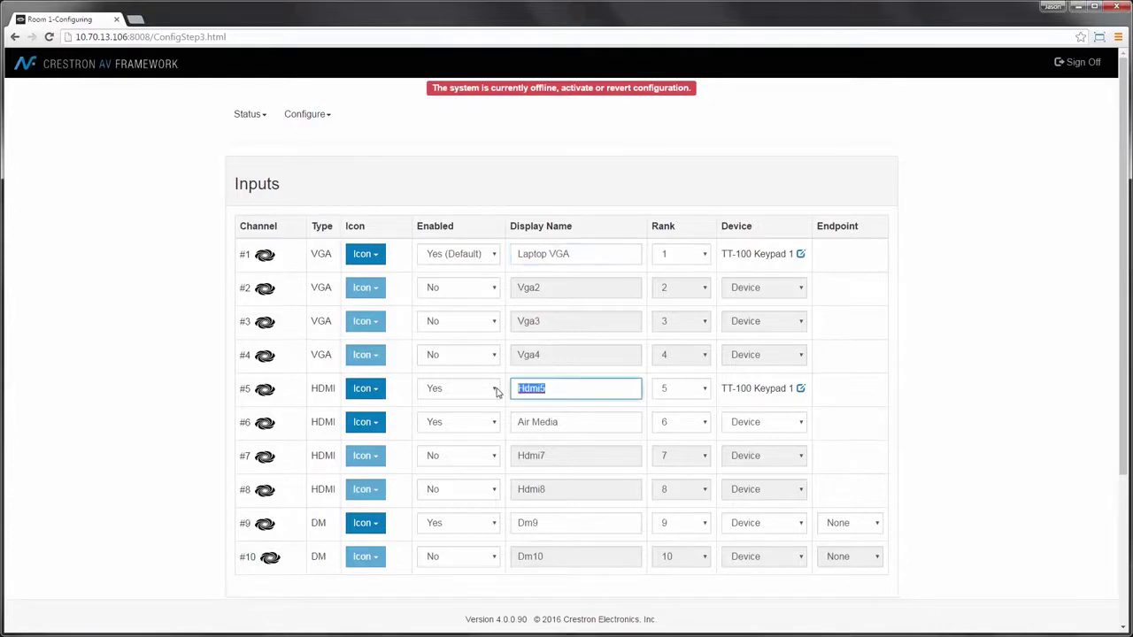
pyautogui.write('Laptop HDMI')
# Step: Link input 6 to the Air Media device and make input 9 'Remote Input' on the TX endpoint
pyautogui.click(766, 423)
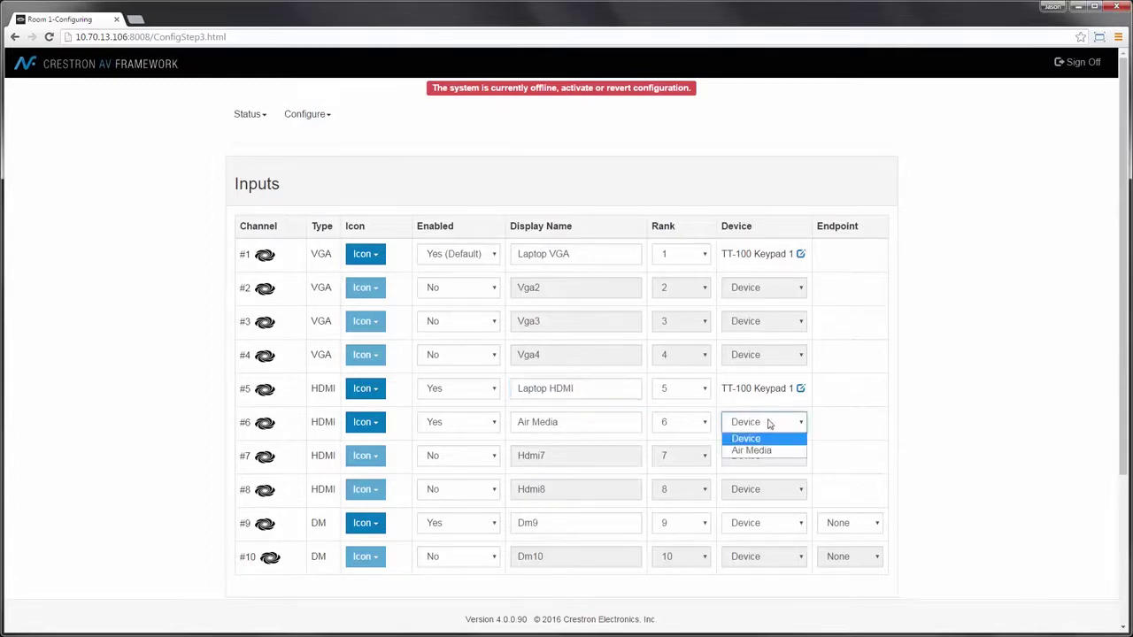
pyautogui.click(752, 451)
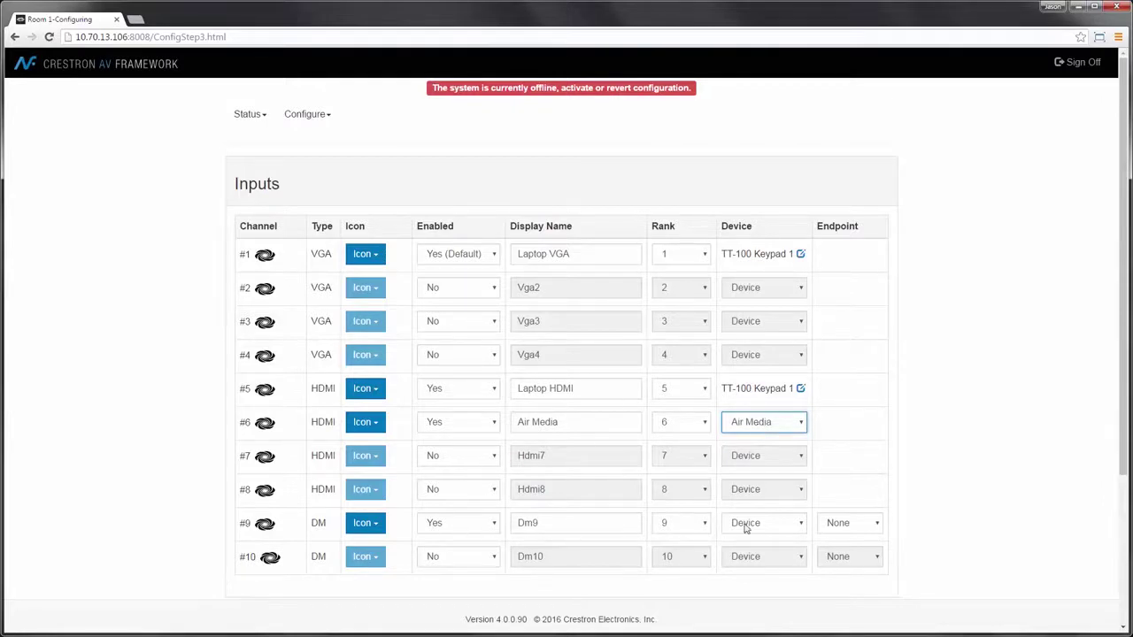
pyautogui.click(848, 522)
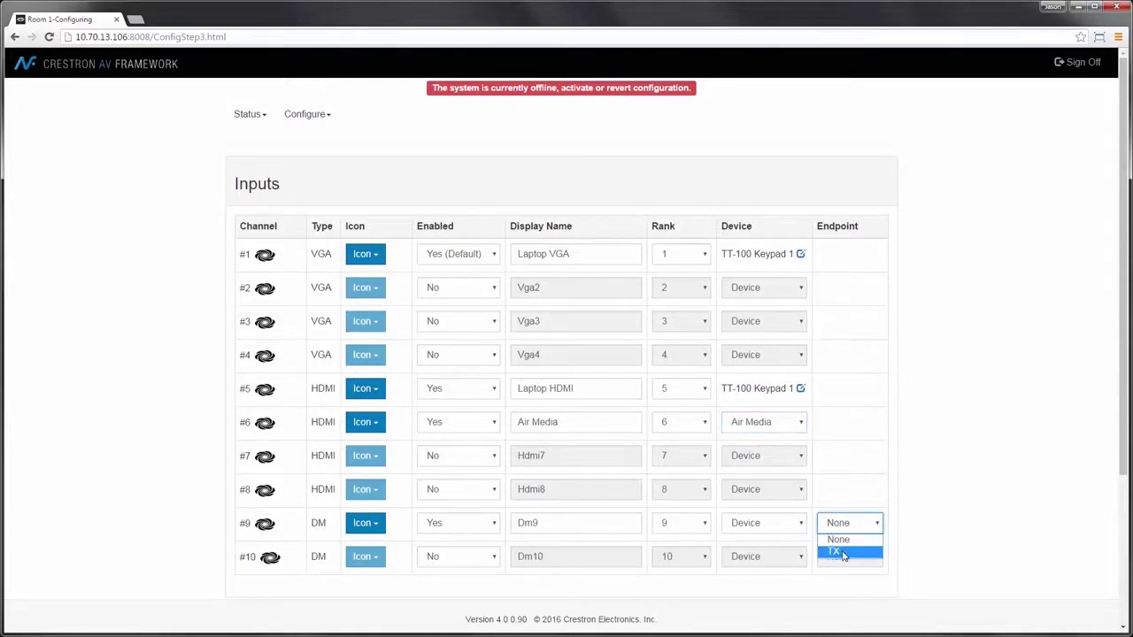
pyautogui.click(844, 553)
pyautogui.moveTo(564, 527); pyautogui.dragTo(486, 525)
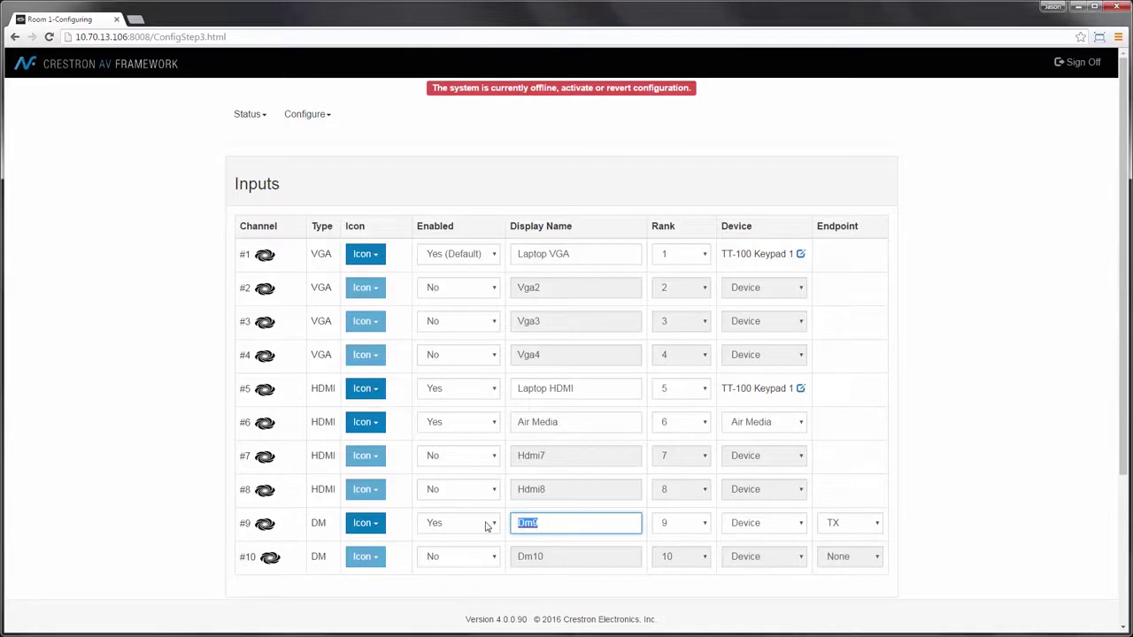
pyautogui.write('reml')
pyautogui.press('BackSpace')
pyautogui.press('BackSpace')
pyautogui.write('Remote Input')
# Step: Assign output 1 to the RX endpoint and rename it 'Display'
pyautogui.scroll(-2, 495, 518)
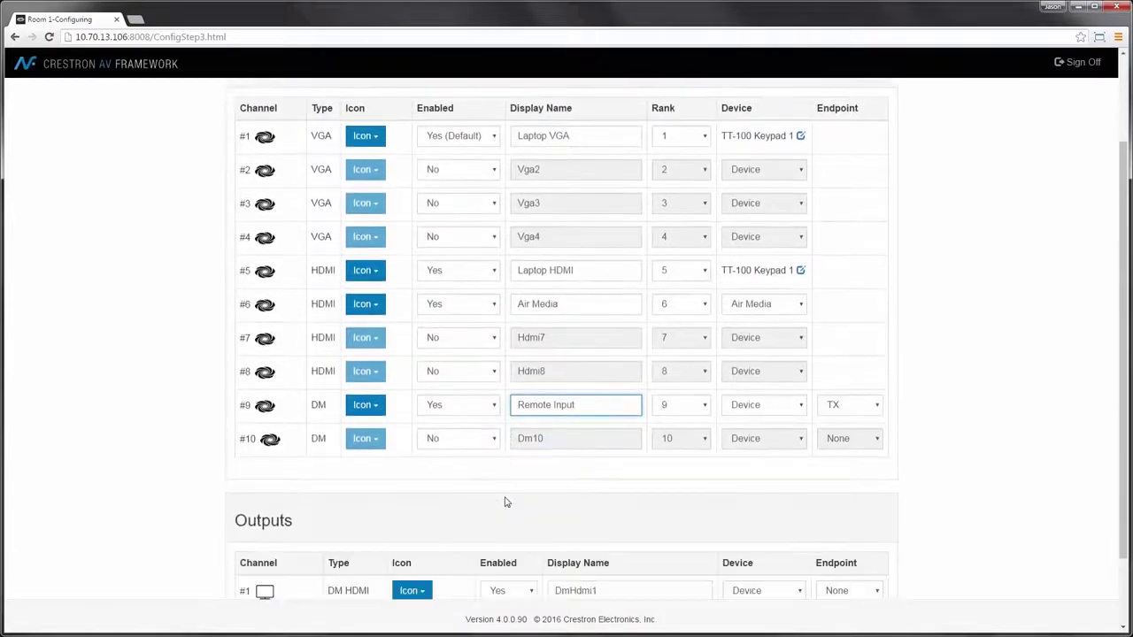
pyautogui.scroll(-1, 574, 500)
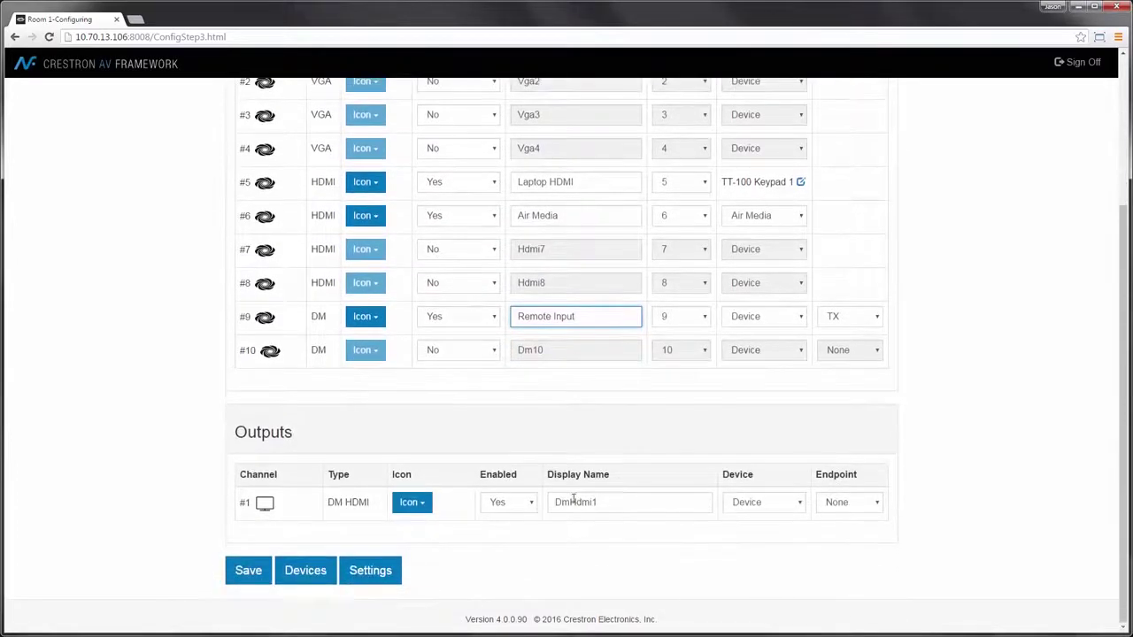
pyautogui.click(855, 504)
pyautogui.click(839, 534)
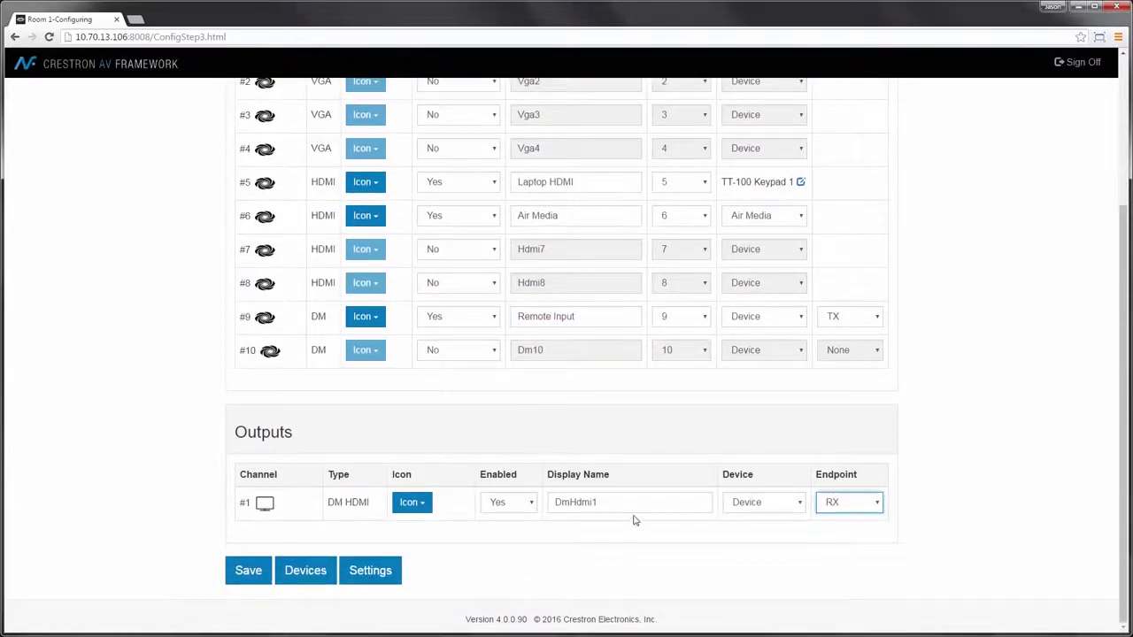
pyautogui.moveTo(620, 503); pyautogui.dragTo(501, 505)
pyautogui.write('Display')
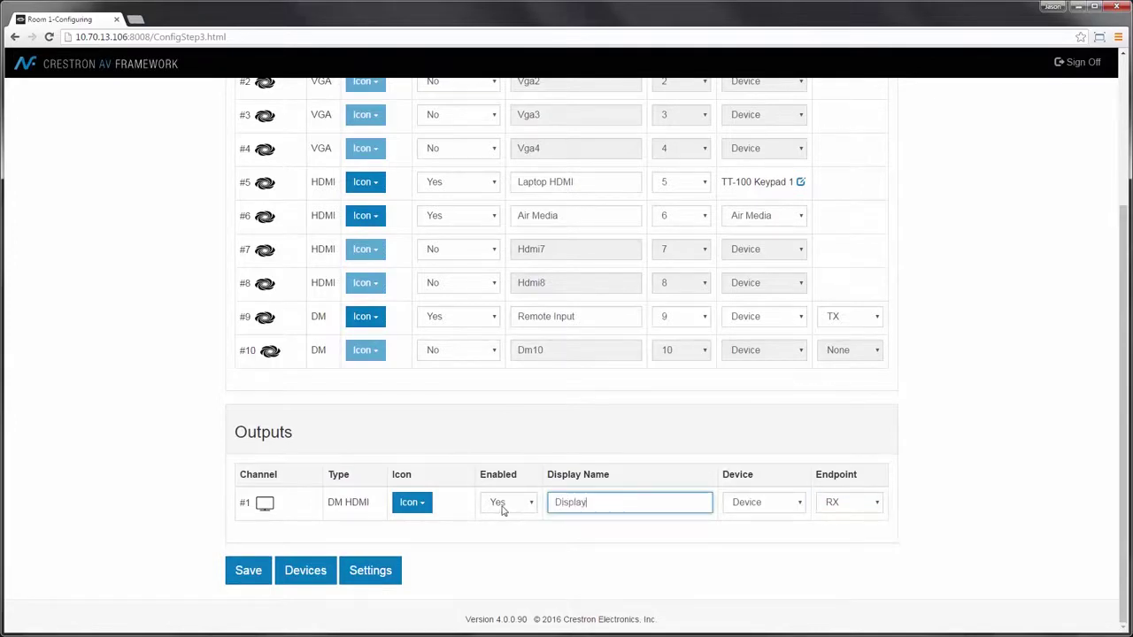
pyautogui.press('Tab')
pyautogui.scroll(3, 497, 514)
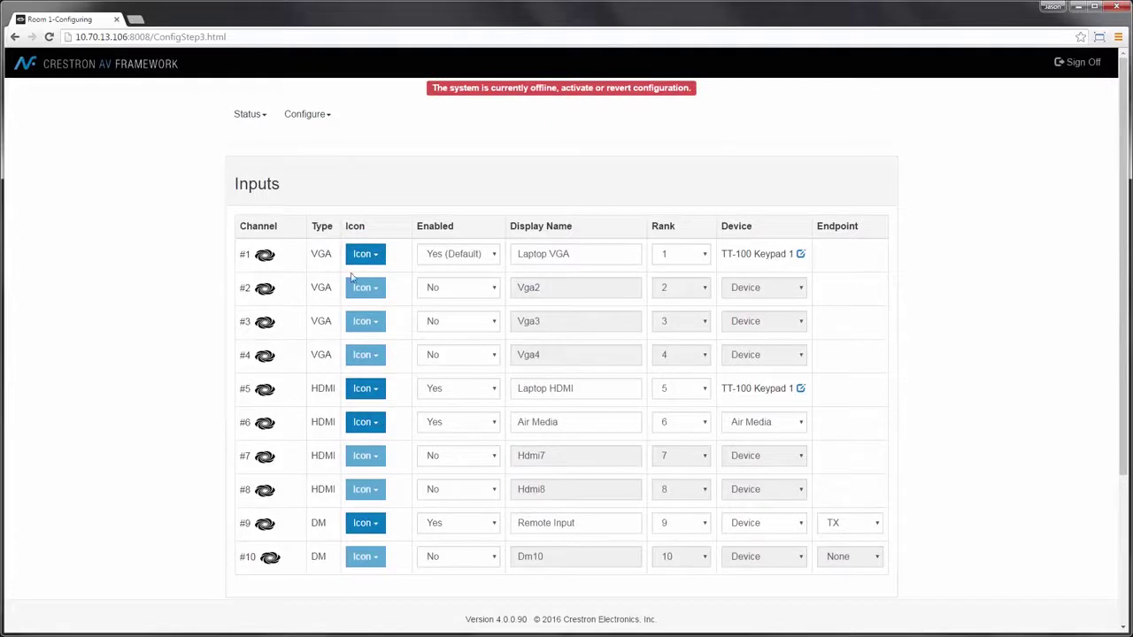
# Step: Give input 1 the plain screen icon, input 5 the laptop icon and input 9 the connector icon
pyautogui.click(370, 255)
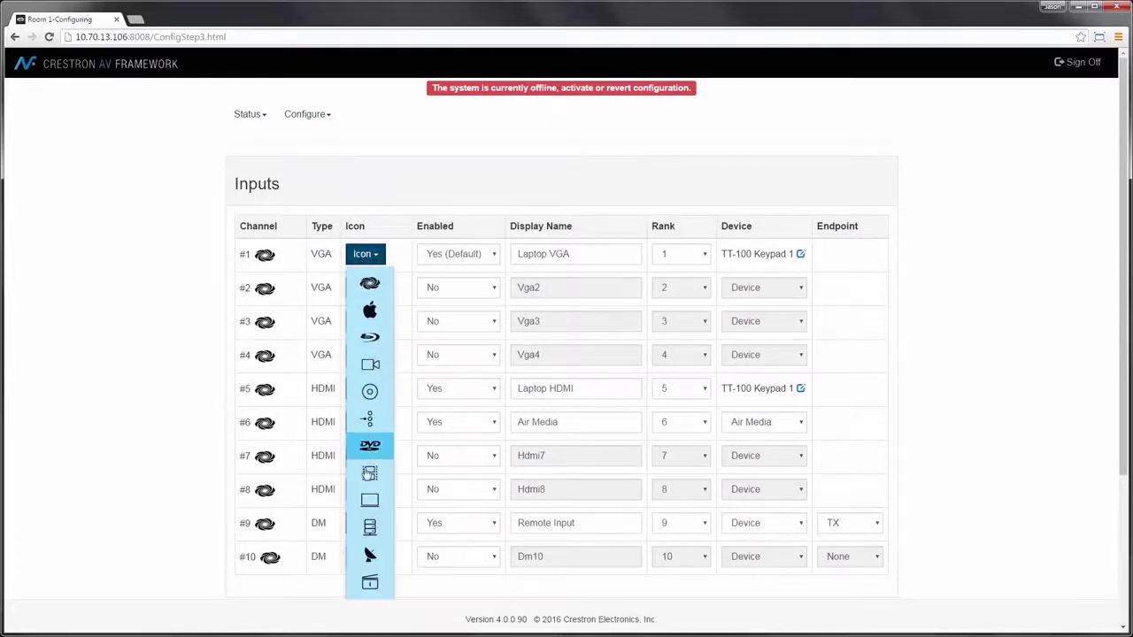
pyautogui.scroll(-1, 370, 469)
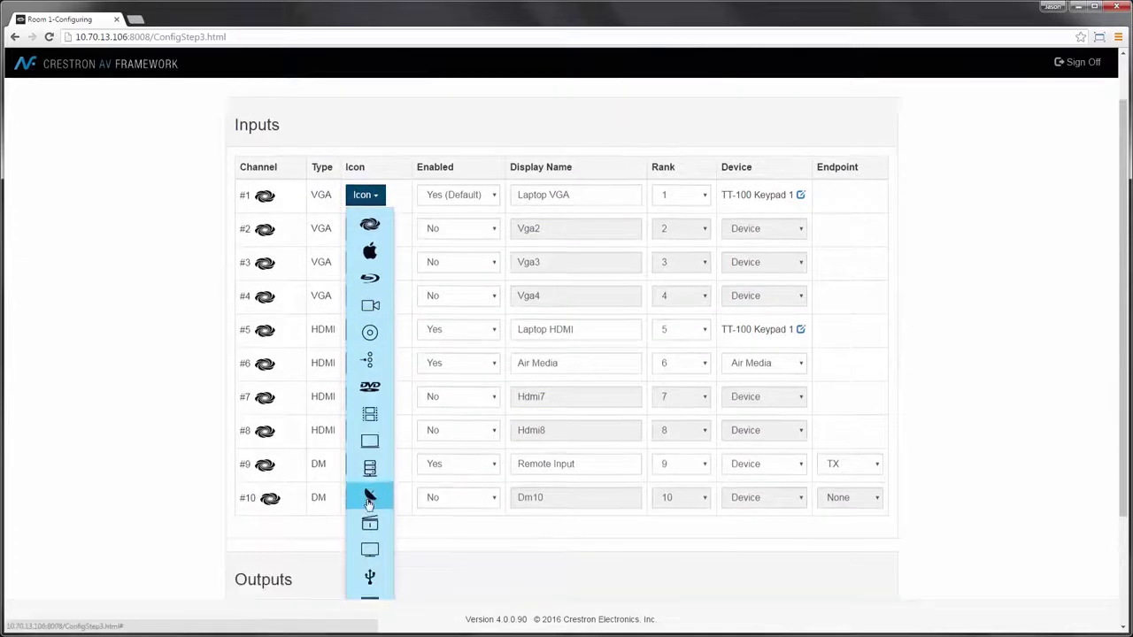
pyautogui.click(369, 440)
pyautogui.click(368, 333)
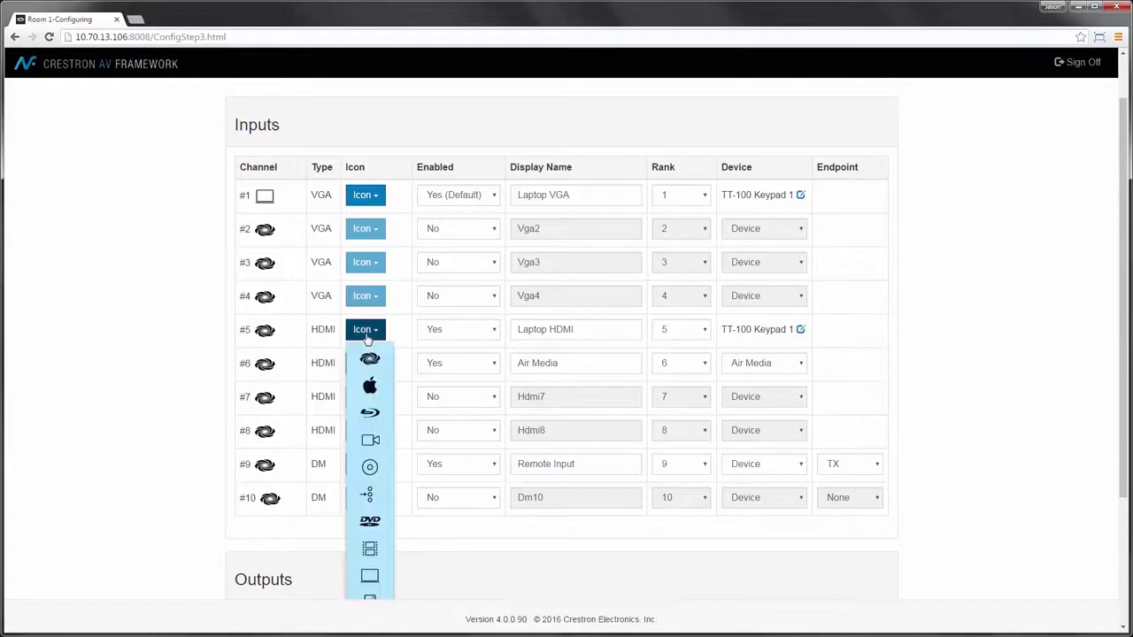
pyautogui.click(369, 576)
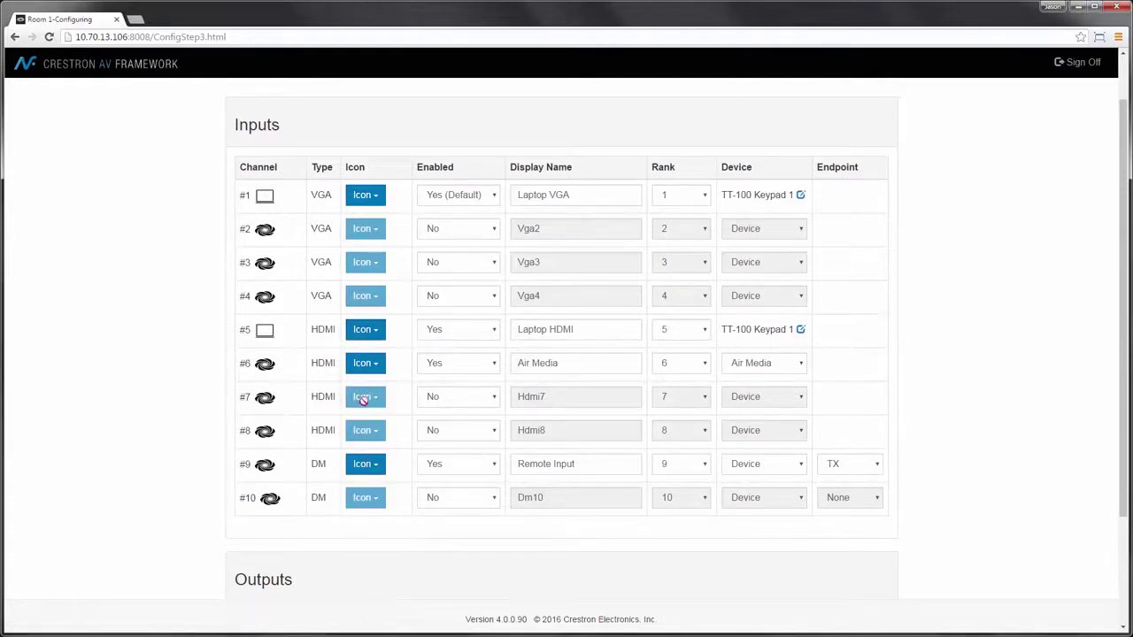
pyautogui.click(366, 470)
pyautogui.scroll(-2, 368, 504)
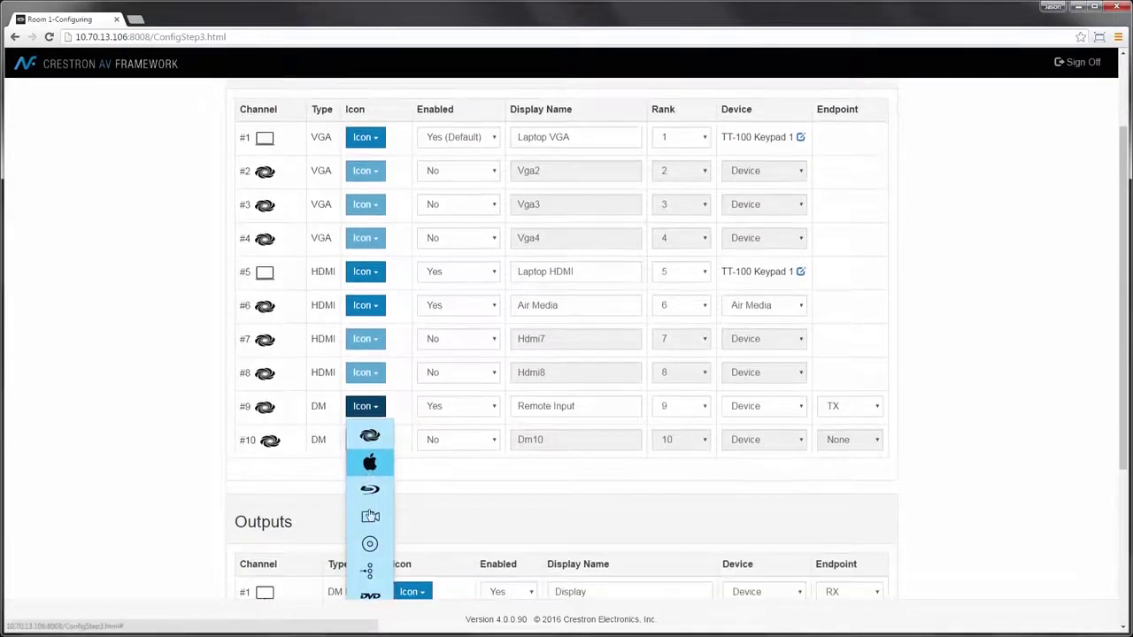
pyautogui.click(370, 512)
pyautogui.scroll(3, 372, 443)
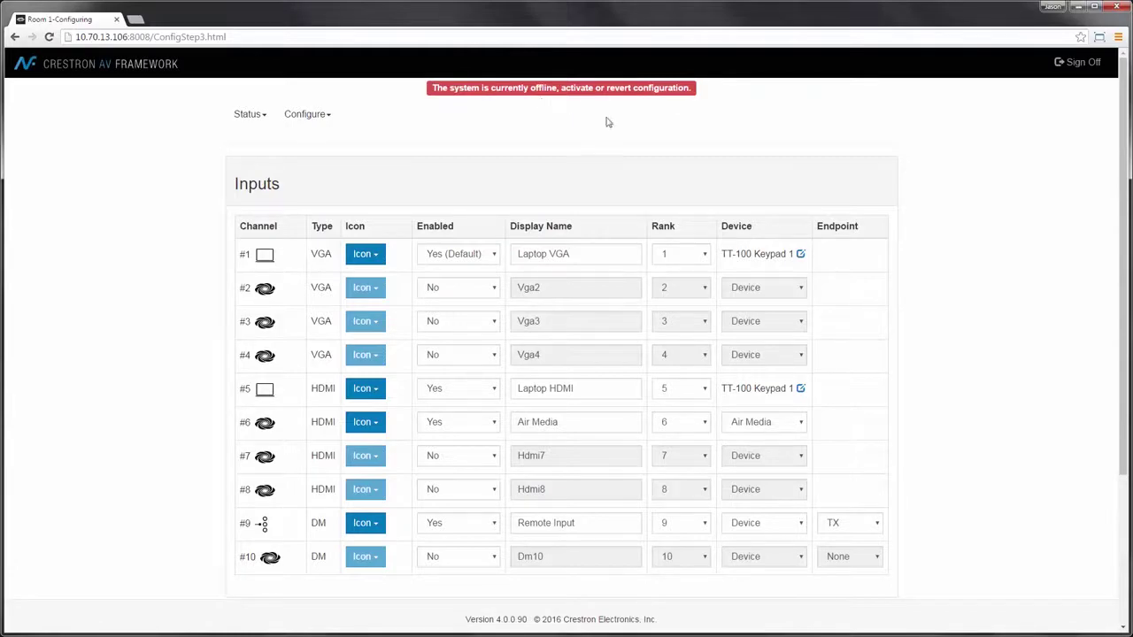
# Step: Check the TT-100 Keypad 1 settings without changing them, then save the input configuration
pyautogui.click(801, 256)
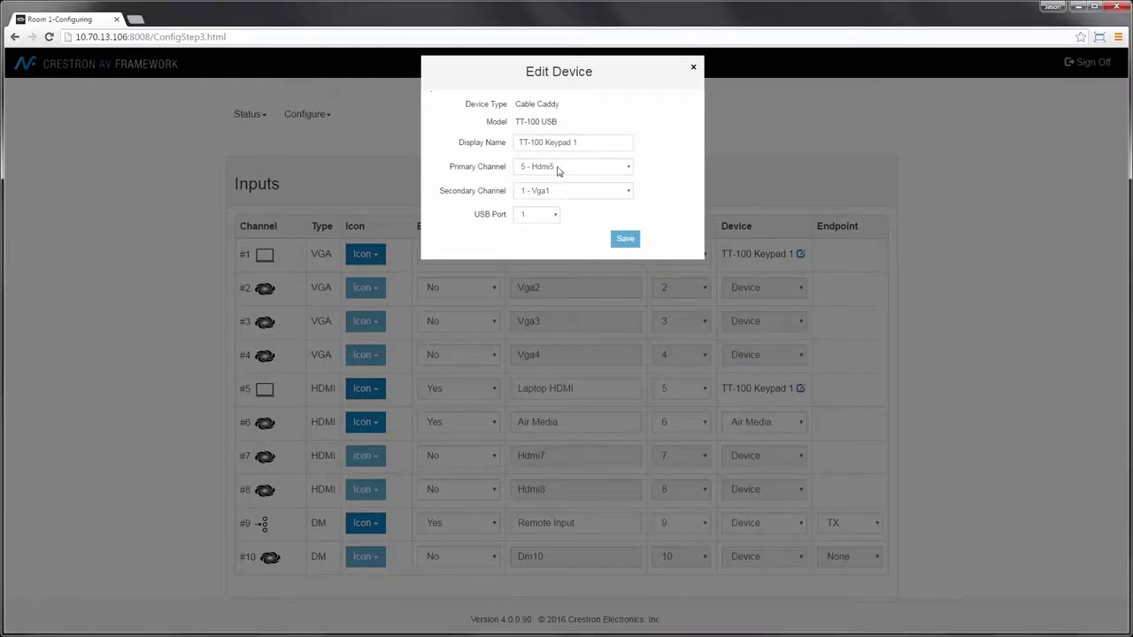
pyautogui.click(694, 71)
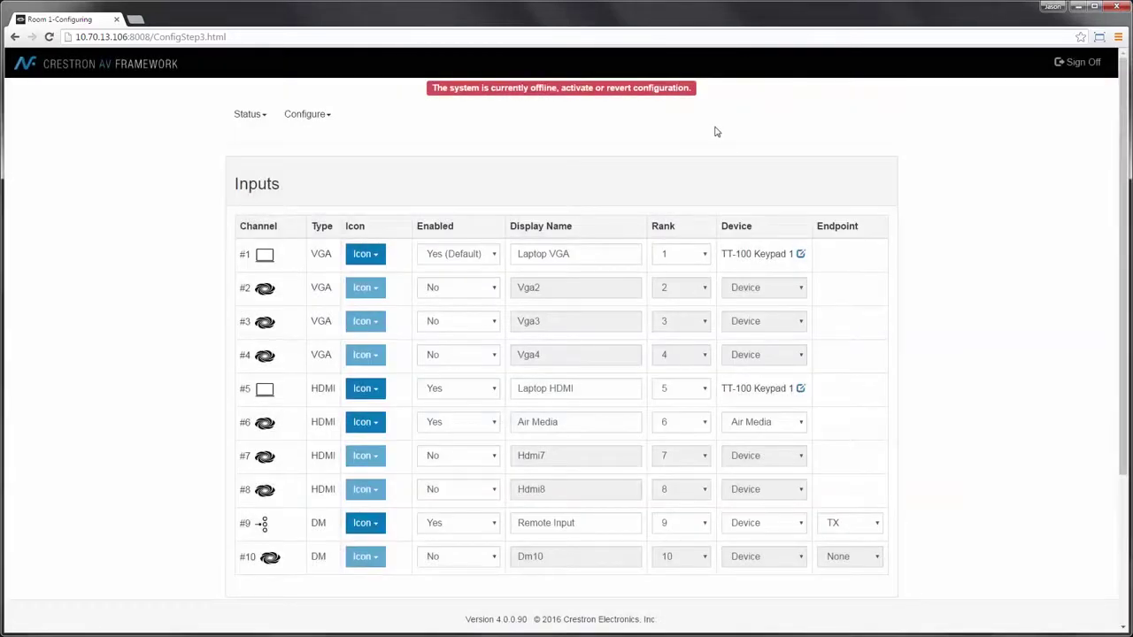
pyautogui.scroll(-2, 496, 318)
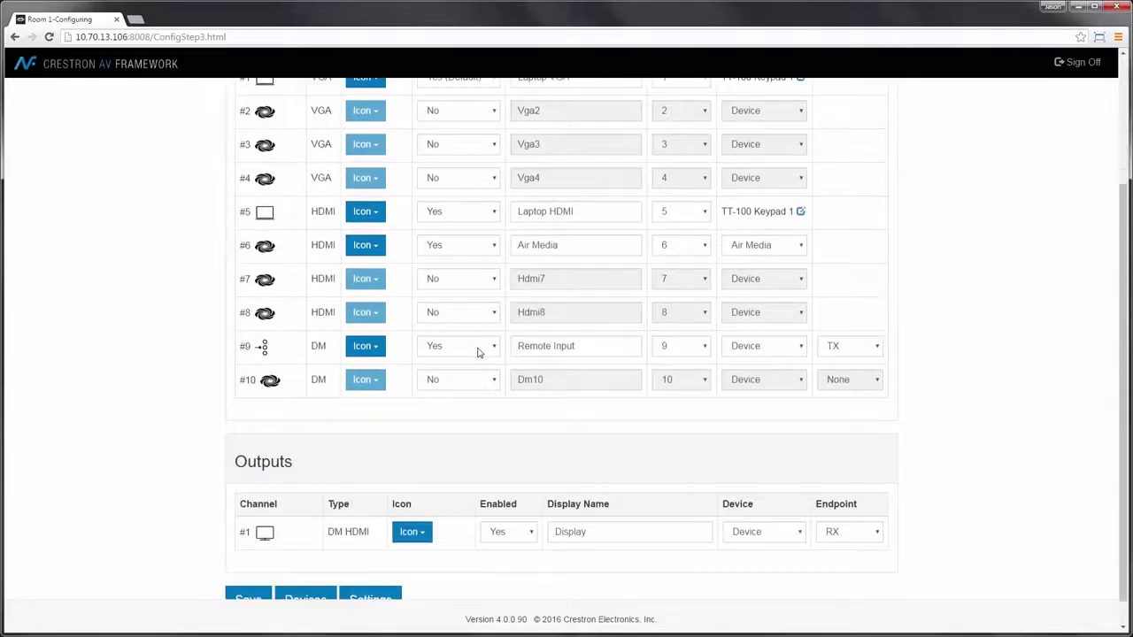
pyautogui.scroll(2, 401, 421)
pyautogui.scroll(-3, 383, 352)
pyautogui.click(254, 569)
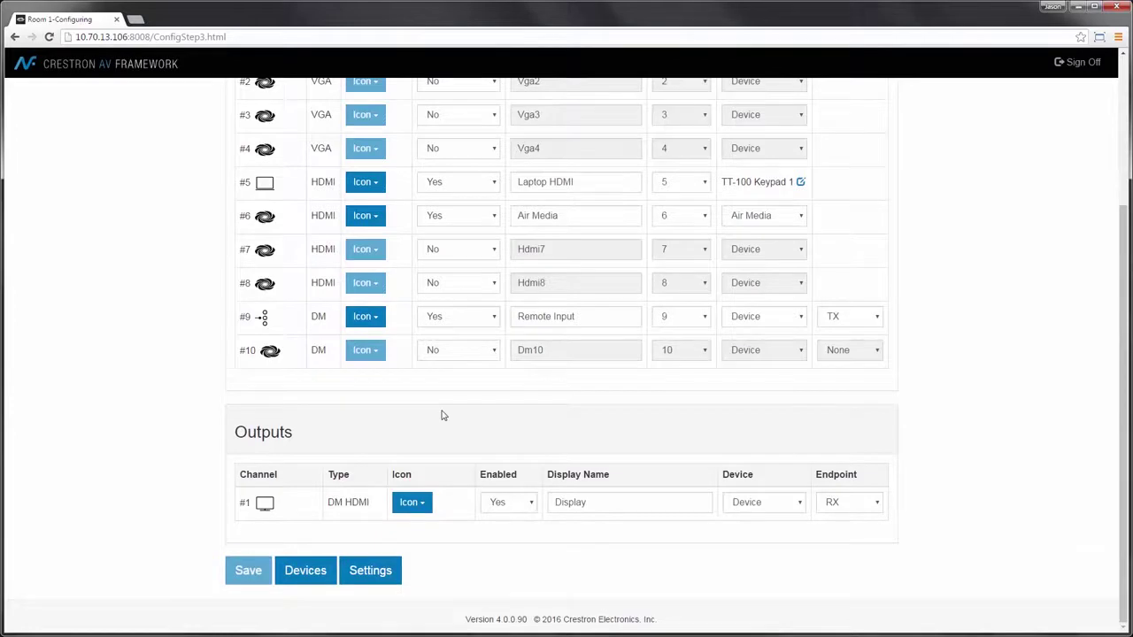
pyautogui.scroll(3, 436, 417)
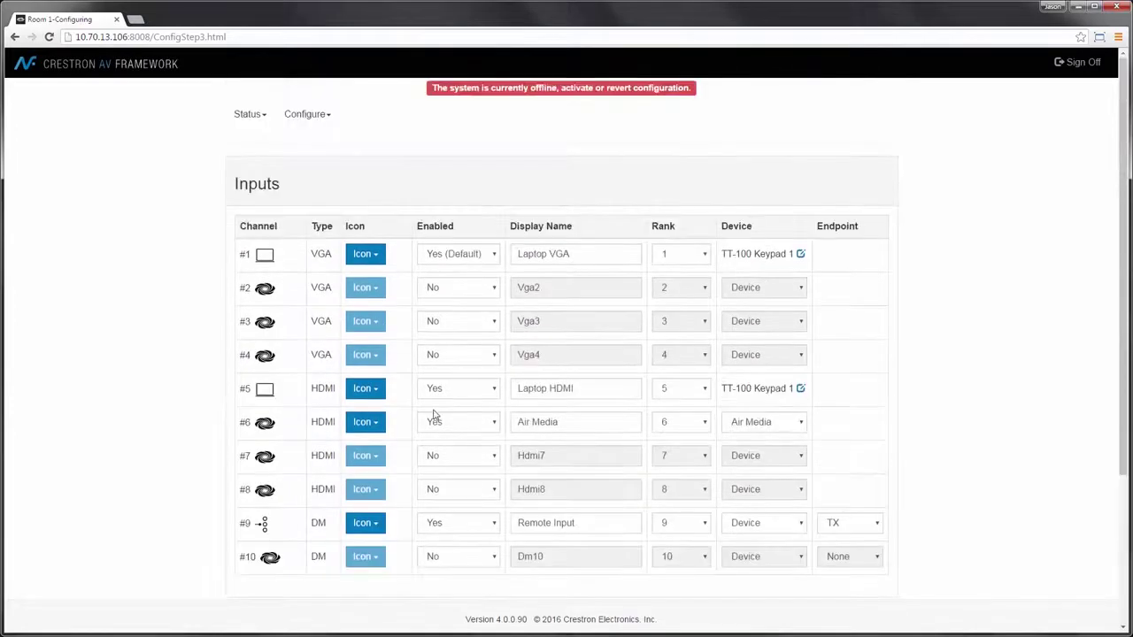
pyautogui.click(305, 116)
# Step: Activate the new room configuration from Configure > Settings, confirming the warning
pyautogui.click(307, 188)
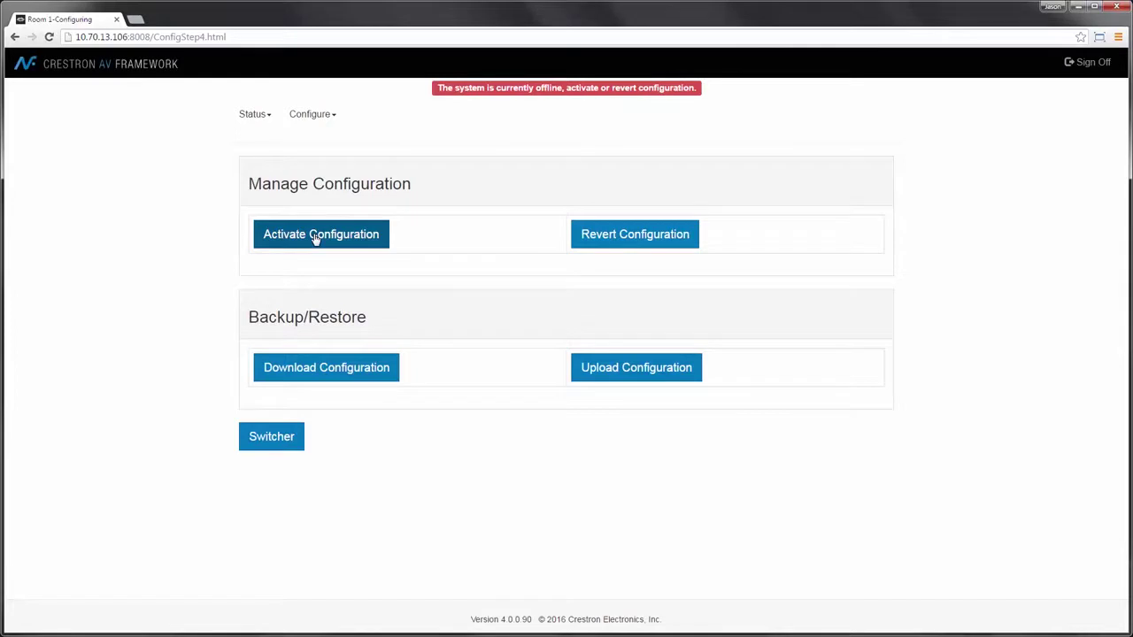
pyautogui.click(316, 239)
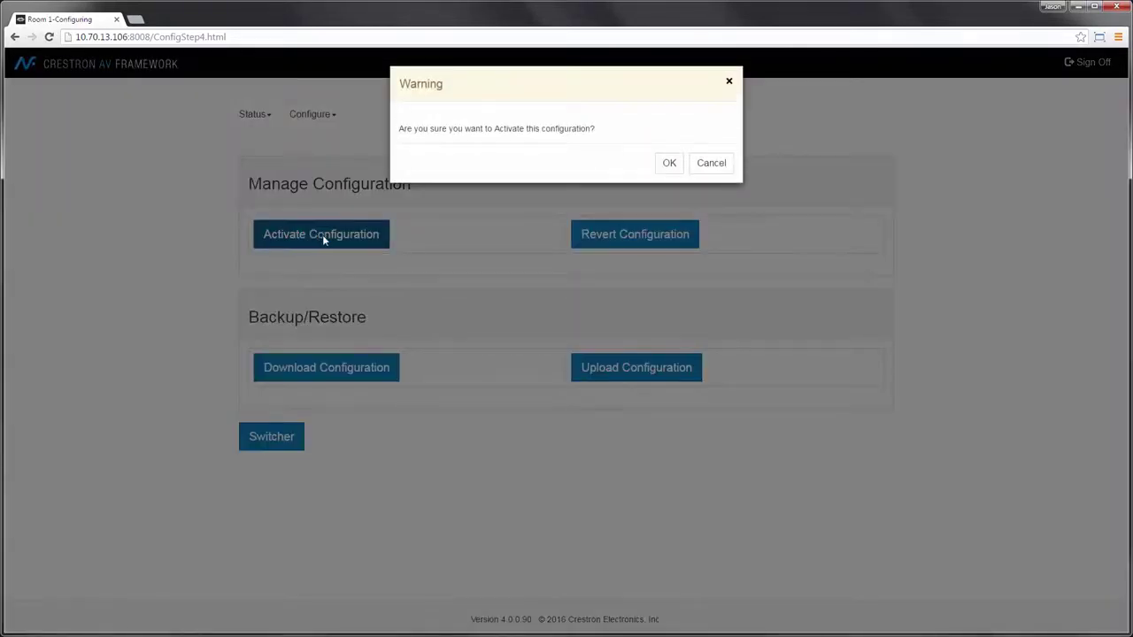
pyautogui.click(669, 163)
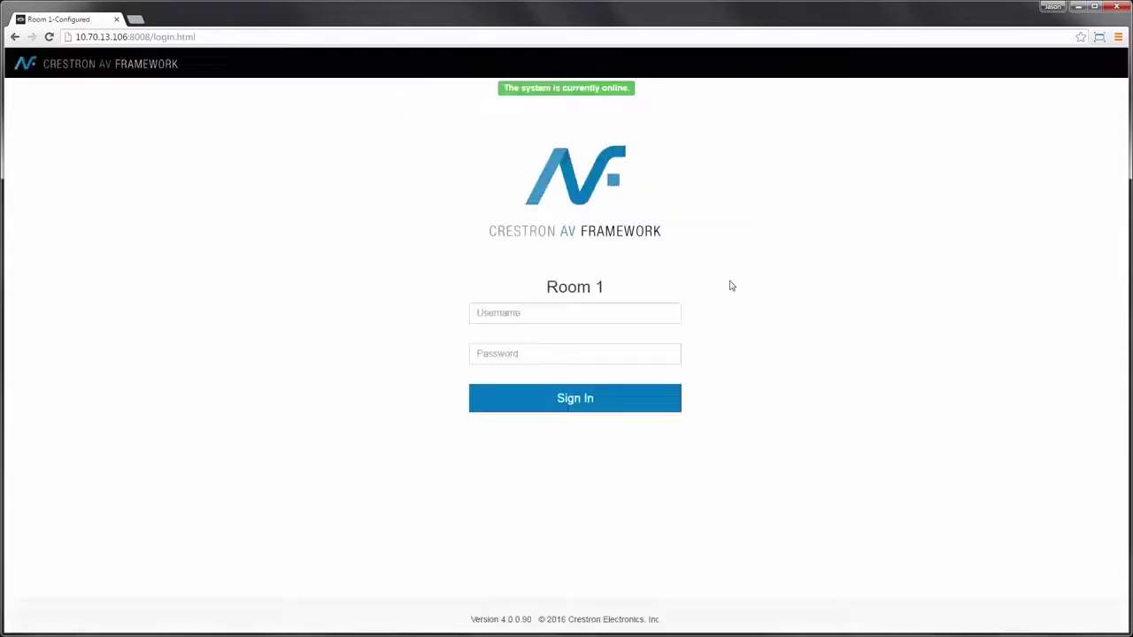
# Step: Sign back in to Room 1 with the administrator username and password
pyautogui.click(525, 312)
pyautogui.write('admin')
pyautogui.press('Tab')
pyautogui.write('a')
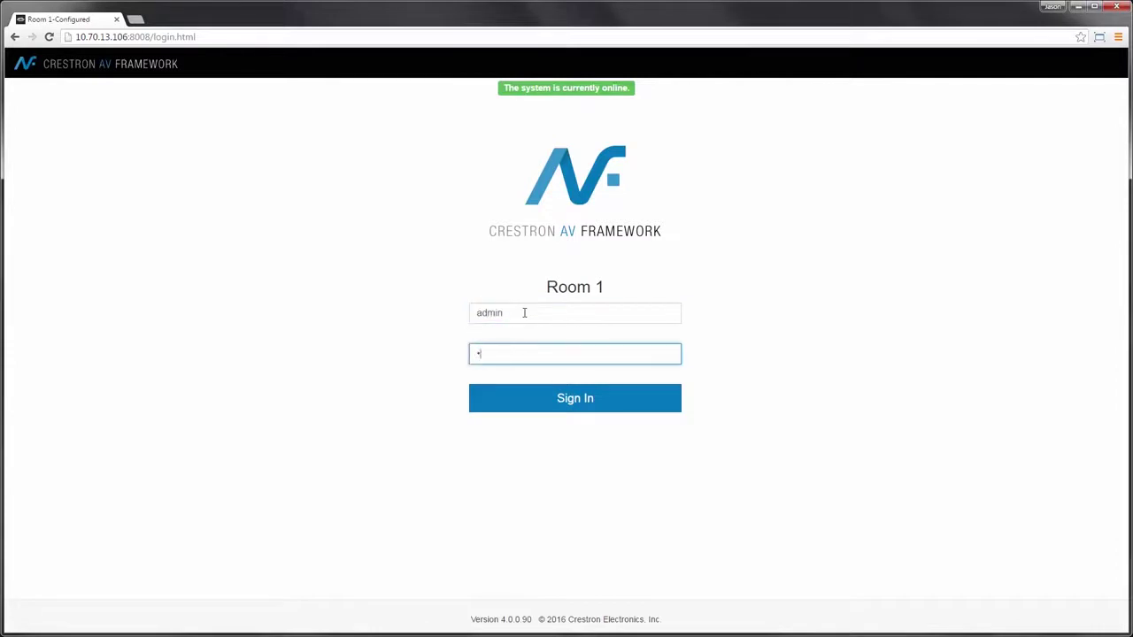
pyautogui.write('dmin')
pyautogui.press('Return')
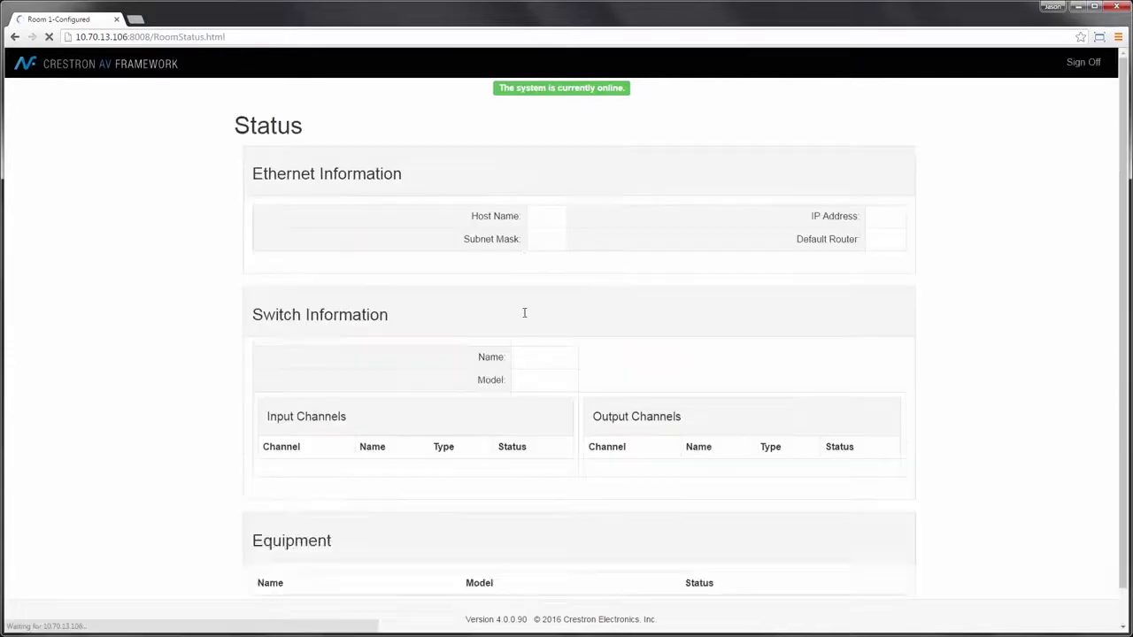
# Step: Look over the Status page's host and switcher details, then go to Configure > Settings
pyautogui.scroll(-1, 545, 425)
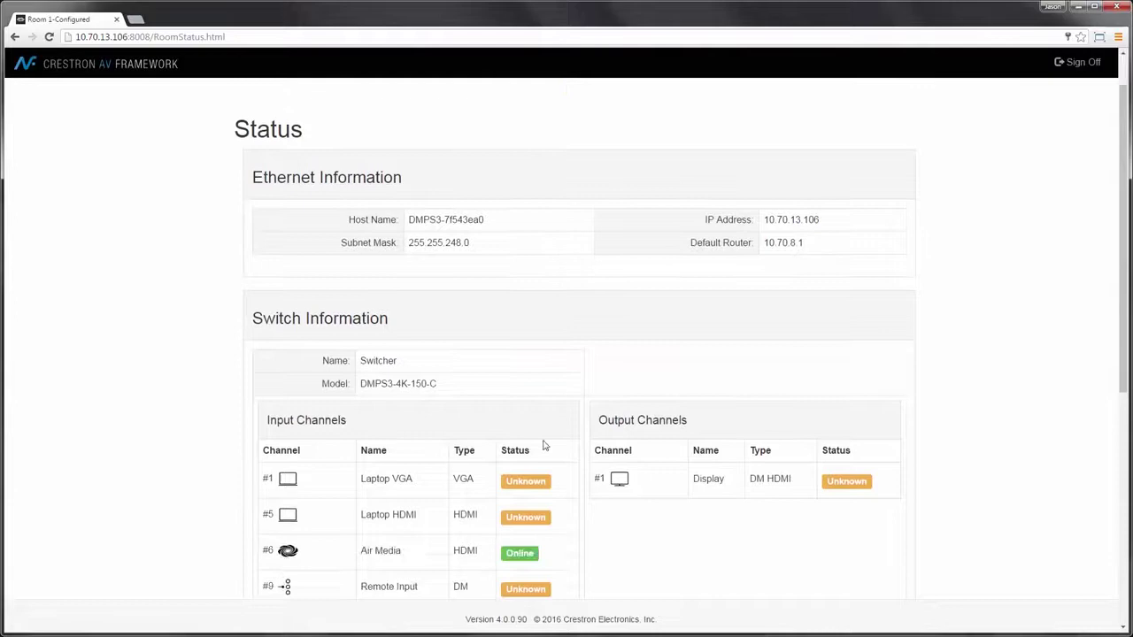
pyautogui.scroll(-1, 414, 479)
pyautogui.scroll(2, 417, 443)
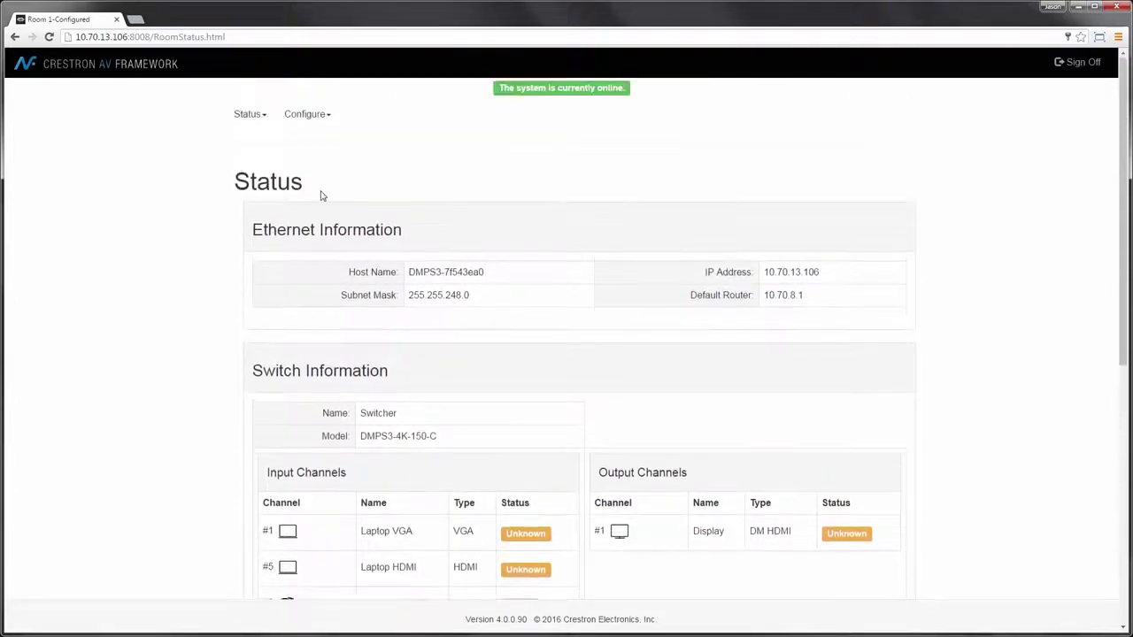
pyautogui.click(319, 117)
pyautogui.click(304, 188)
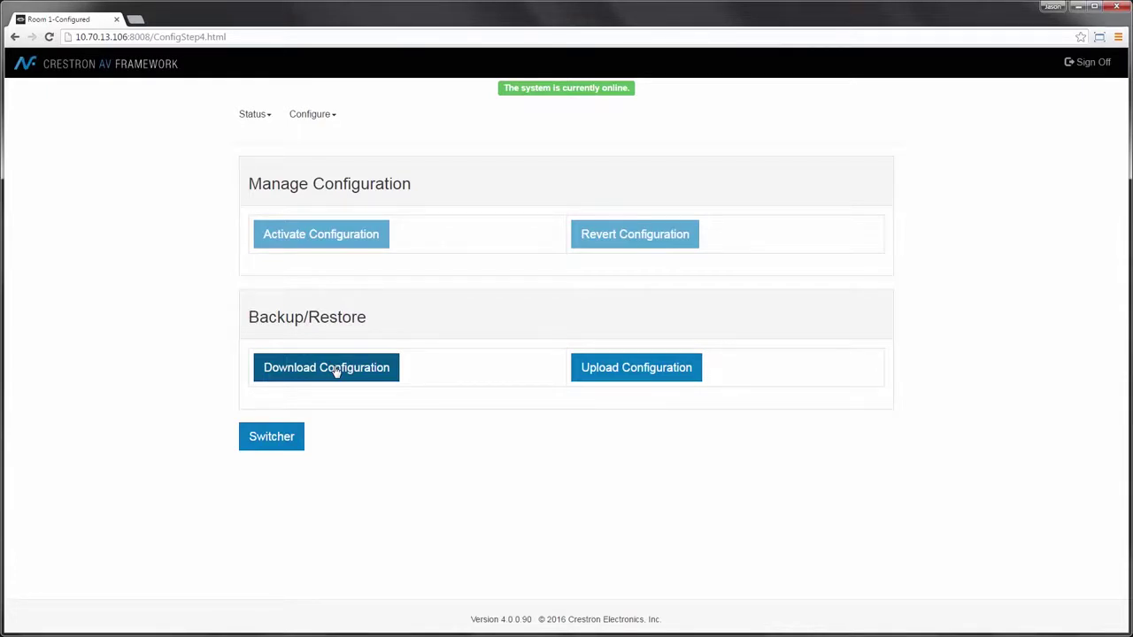
# Step: Download a backup of the room configuration as config (4).zip
pyautogui.click(335, 372)
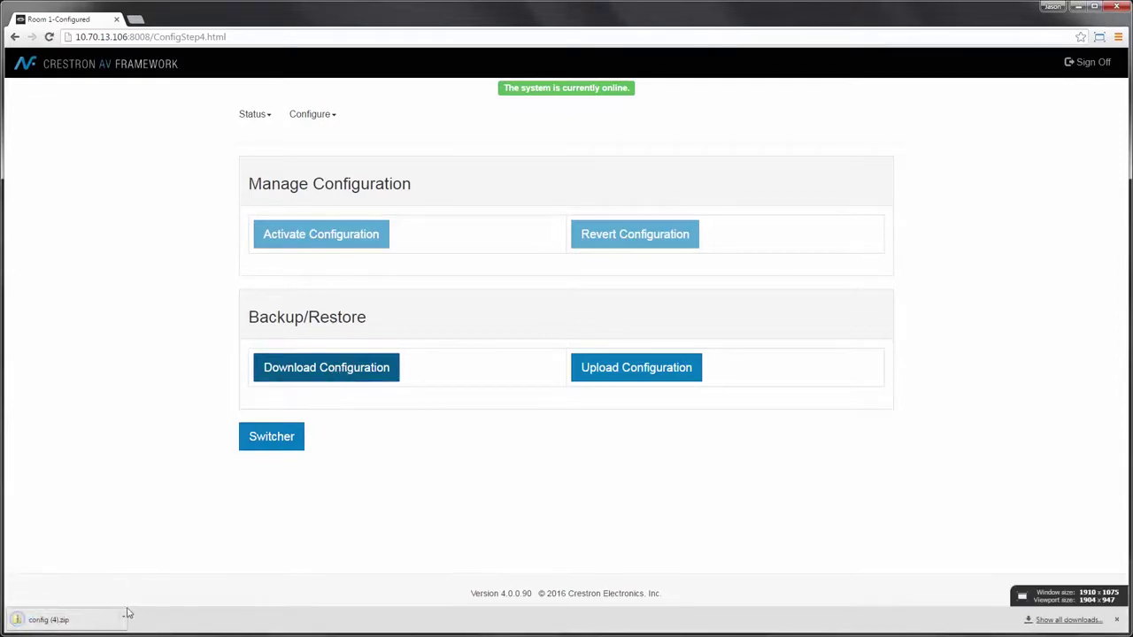
# Step: Open config (4).zip from the download bar, check its seven XML files, and close the window
pyautogui.click(125, 622)
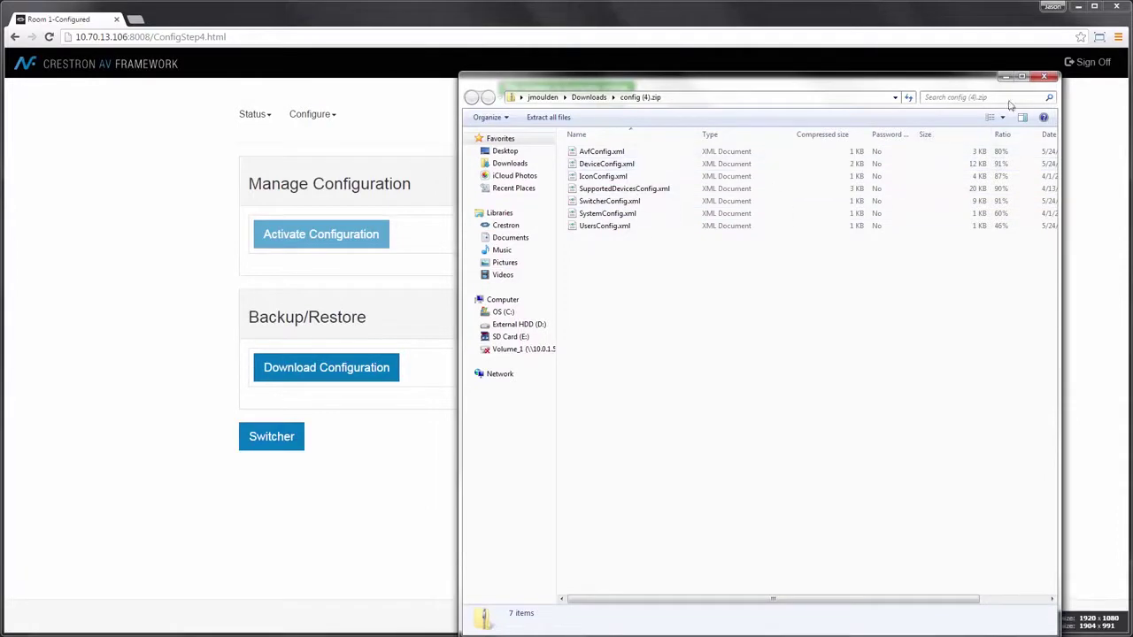
pyautogui.click(1044, 79)
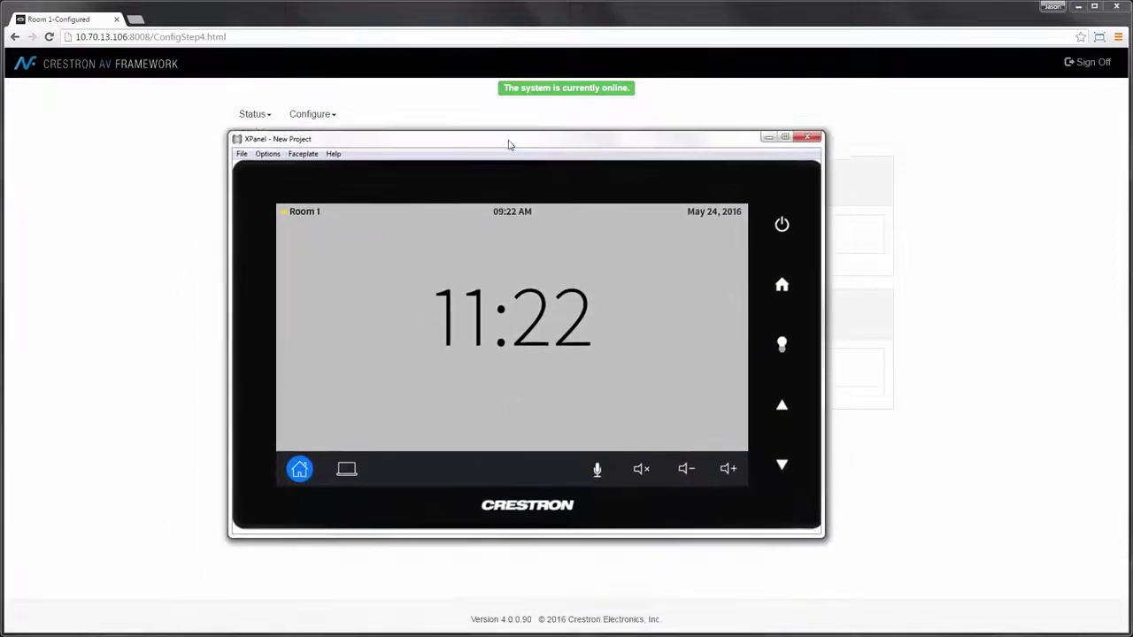
# Step: Preview the Room 1 source list, then test power-off and choose Continue Use to cancel
pyautogui.click(347, 470)
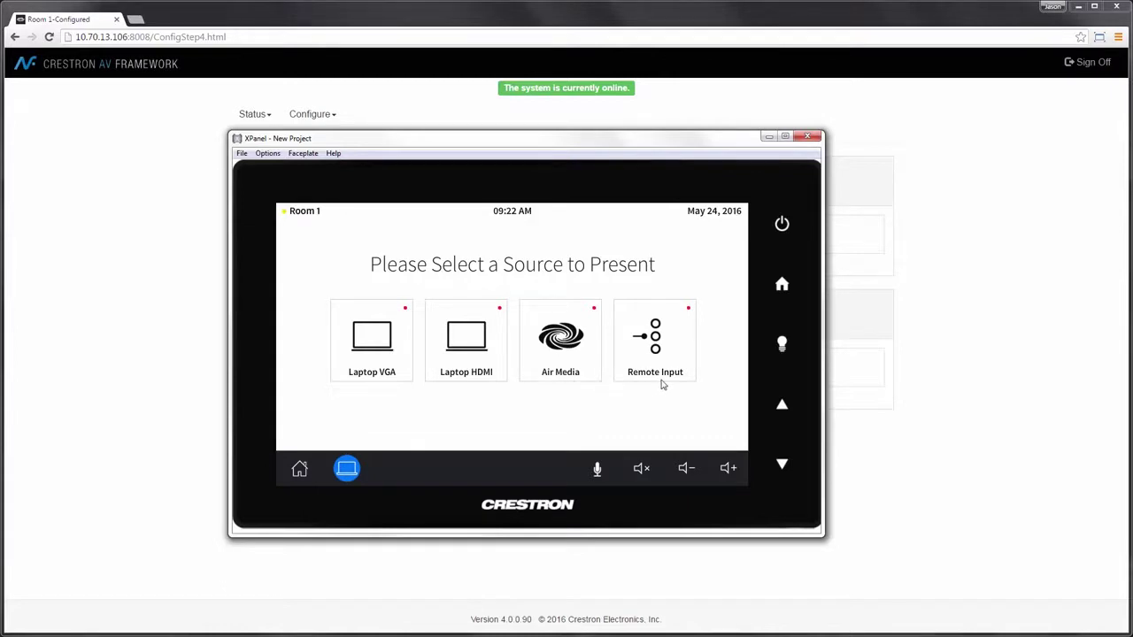
pyautogui.click(782, 227)
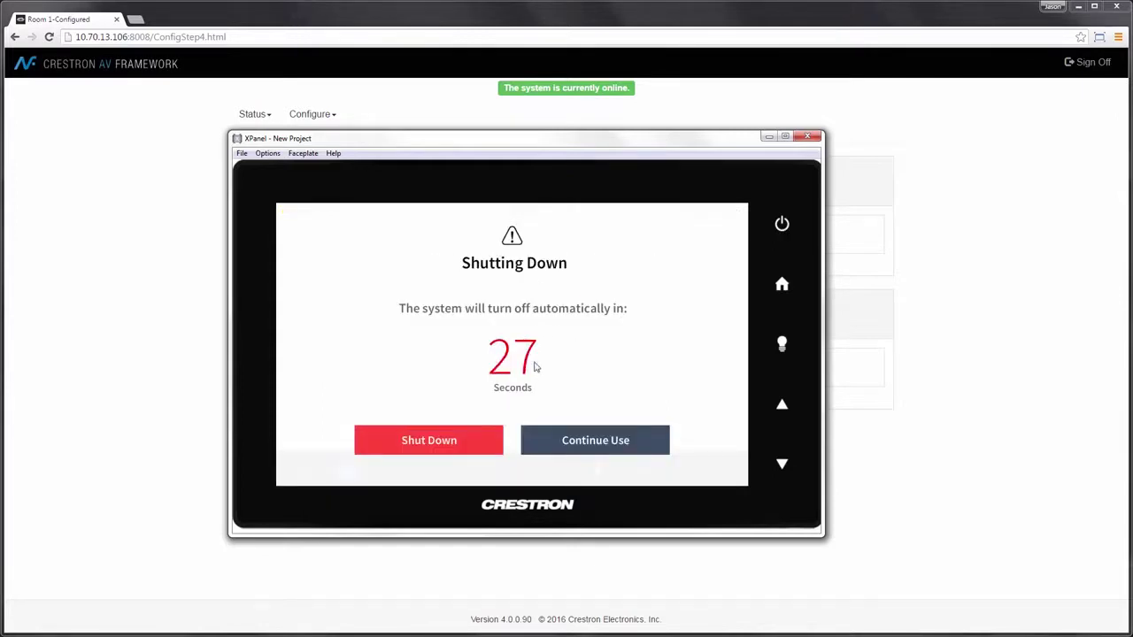
pyautogui.click(584, 438)
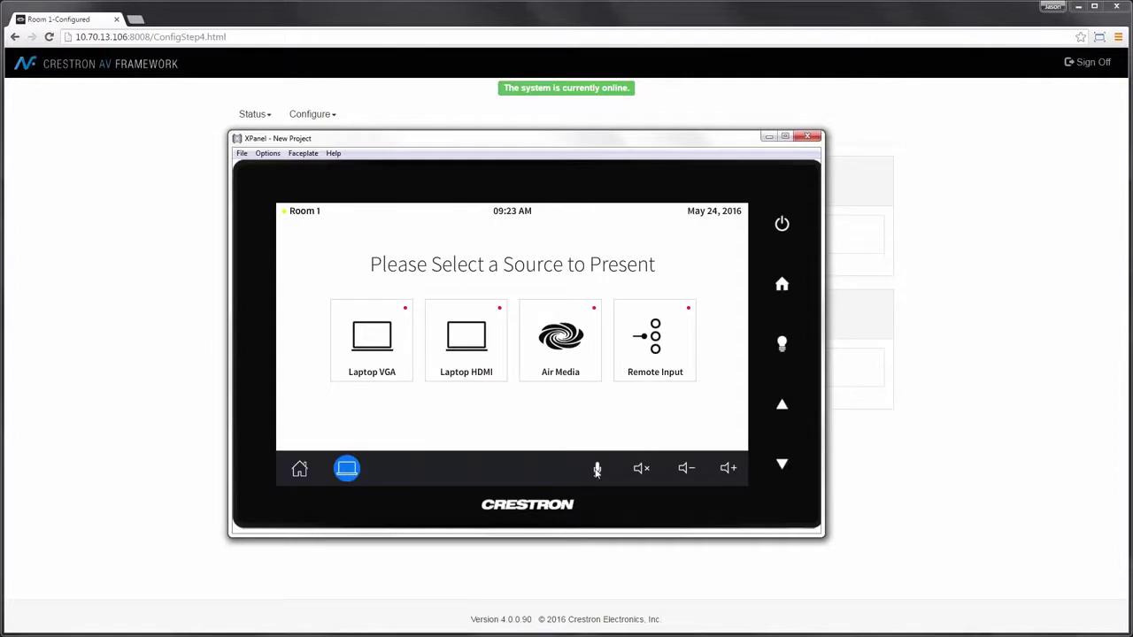
# Step: Mute and unmute the room microphone, then close the XPanel preview
pyautogui.click(598, 470)
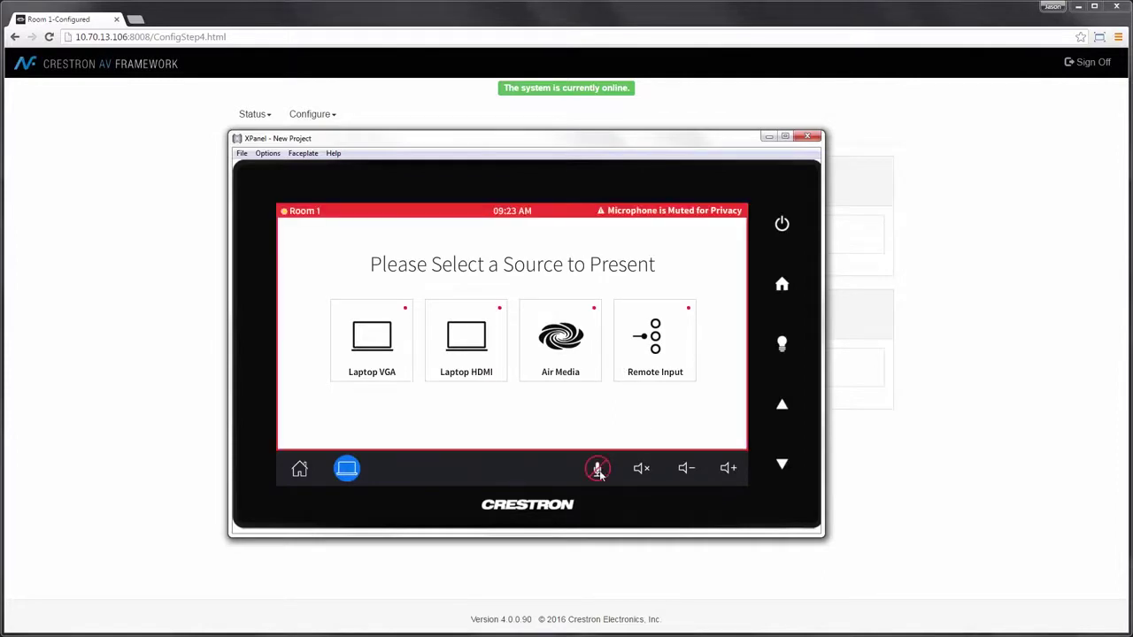
pyautogui.click(597, 470)
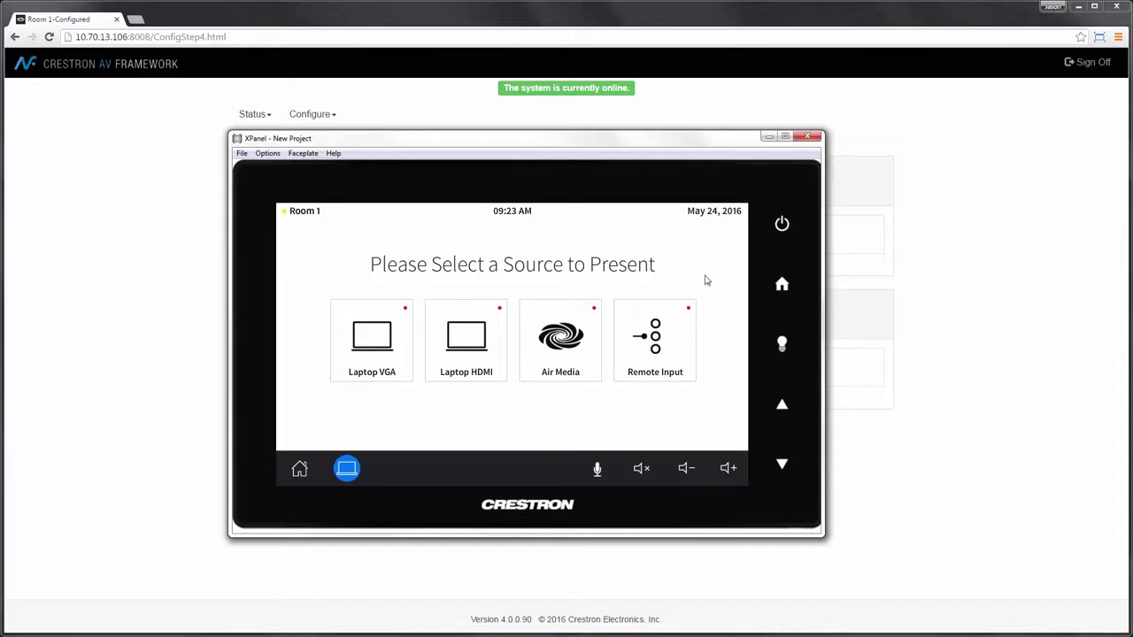
pyautogui.click(919, 216)
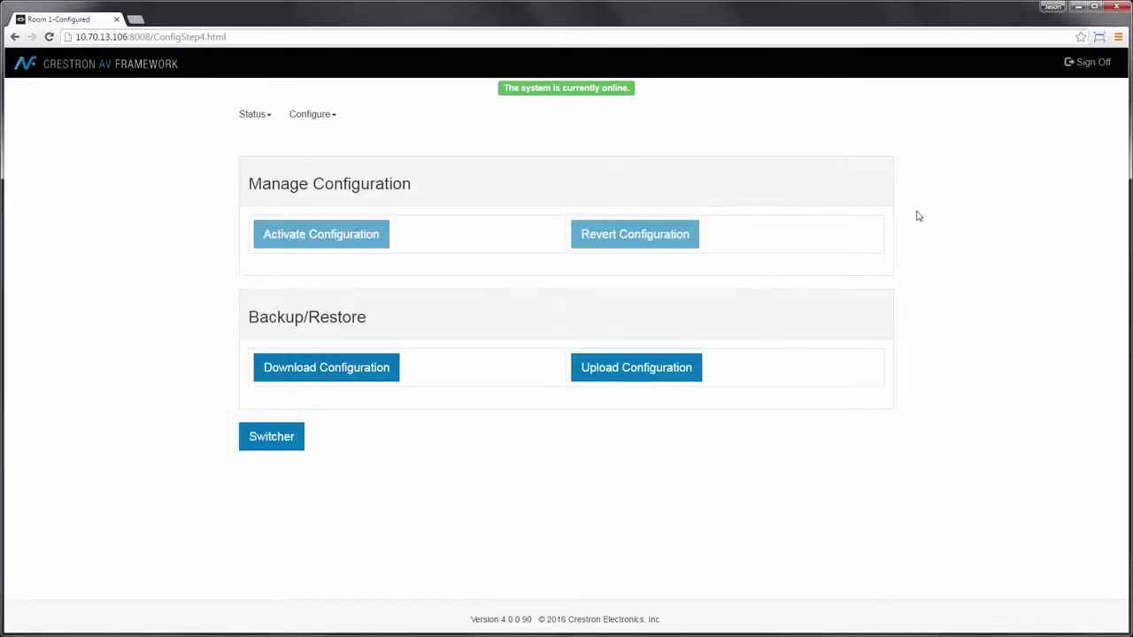